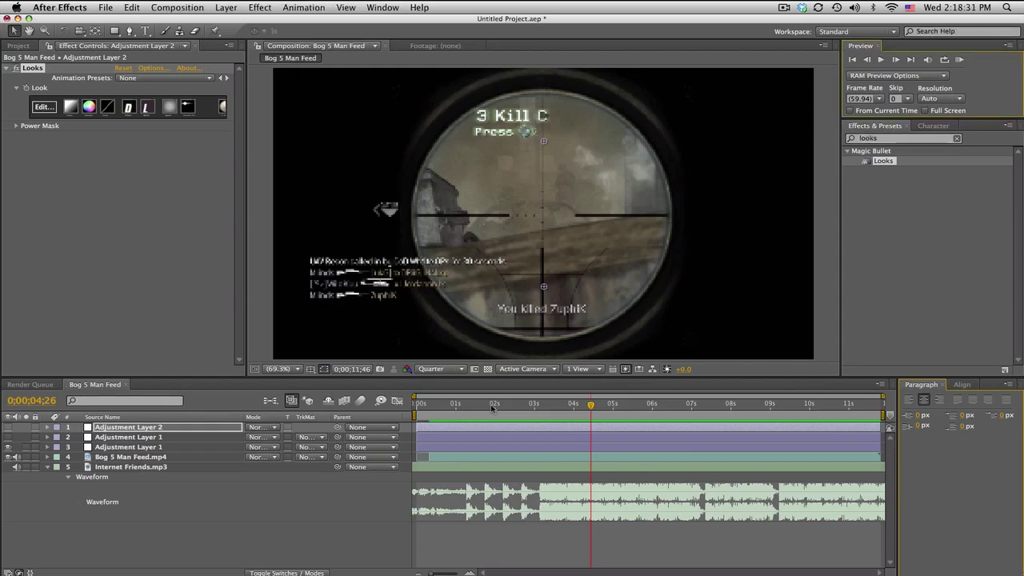
Move the current time to 0;00;03;59 and RAM-preview the Bog 5 Man Feed composition.
{"action": "left_click", "coordinate": [573, 404]}
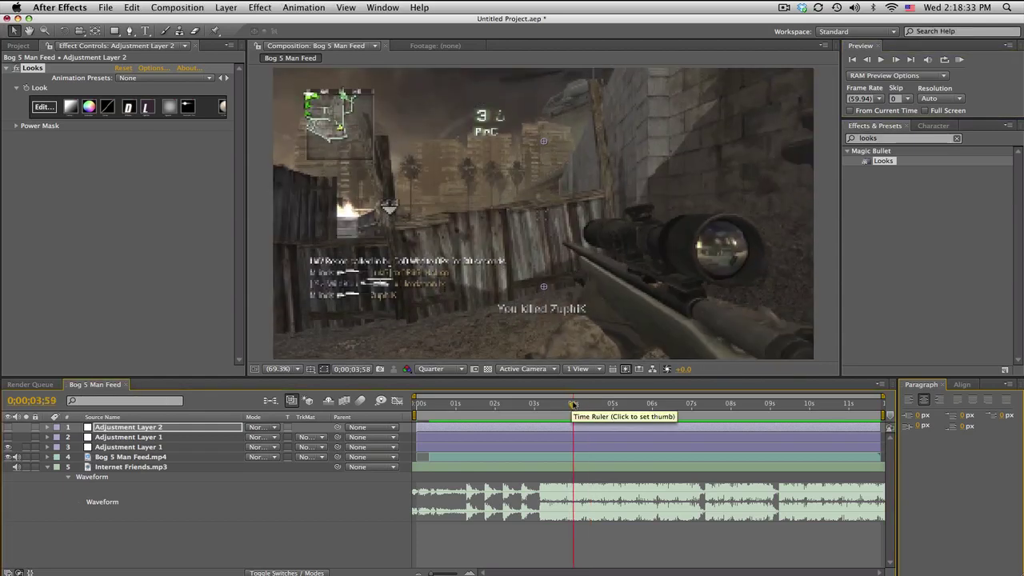
{"action": "left_click", "coordinate": [959, 60]}
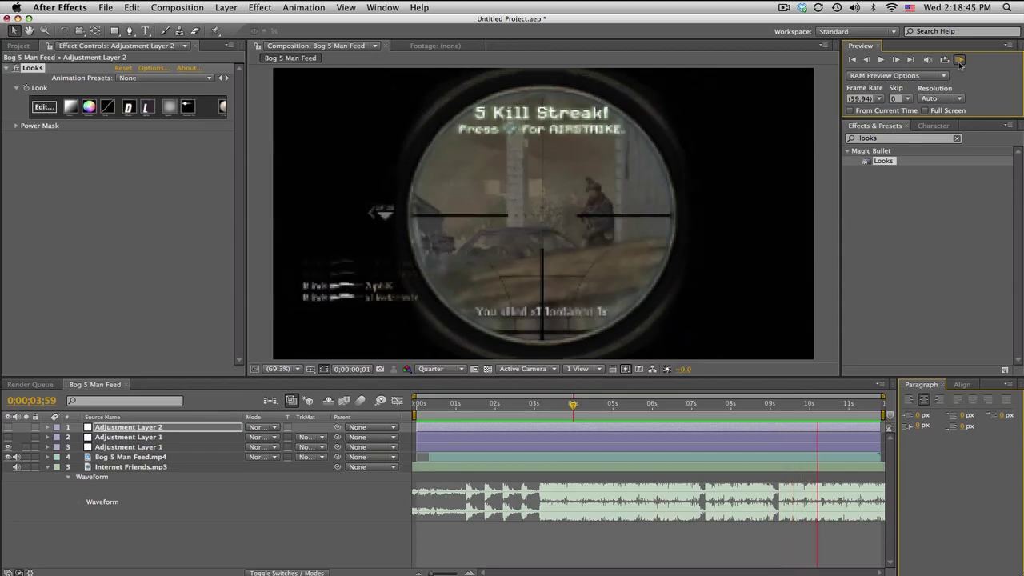
Stop the preview and scrub the scope-zoom shots between about 3.5 and 5.7 seconds.
{"action": "left_click", "coordinate": [688, 396]}
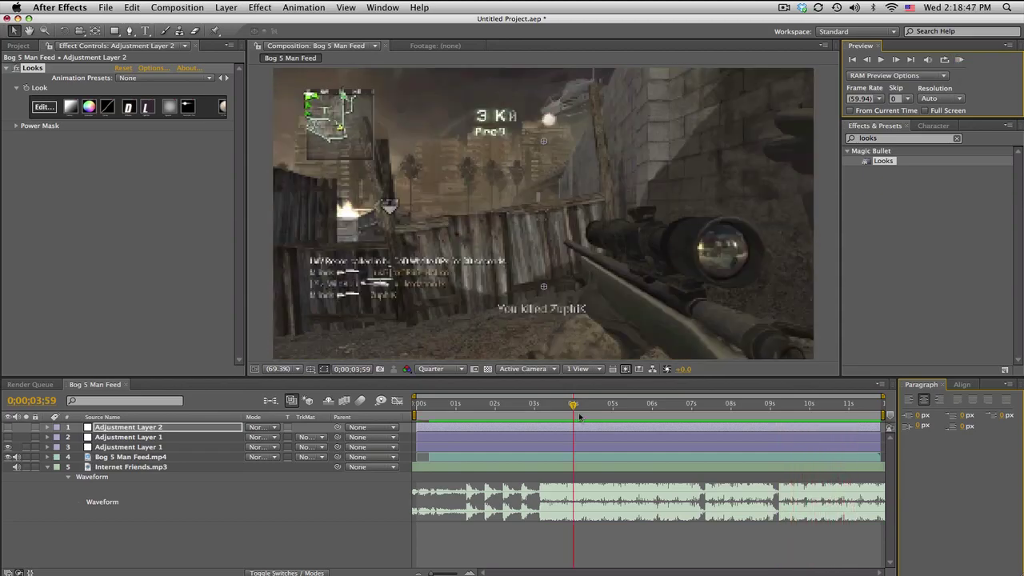
{"action": "mouse_move", "coordinate": [557, 410]}
{"action": "left_mouse_down"}
{"action": "mouse_move", "coordinate": [705, 406]}
{"action": "mouse_move", "coordinate": [537, 405]}
{"action": "mouse_move", "coordinate": [632, 405]}
{"action": "left_mouse_up"}
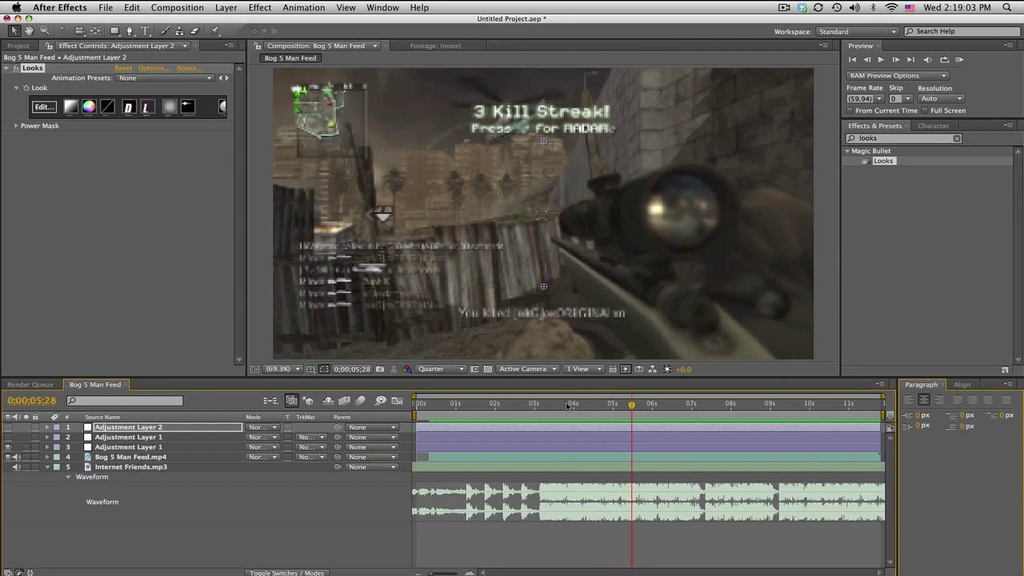
{"action": "left_click_drag", "start_coordinate": [568, 405], "coordinate": [678, 404]}
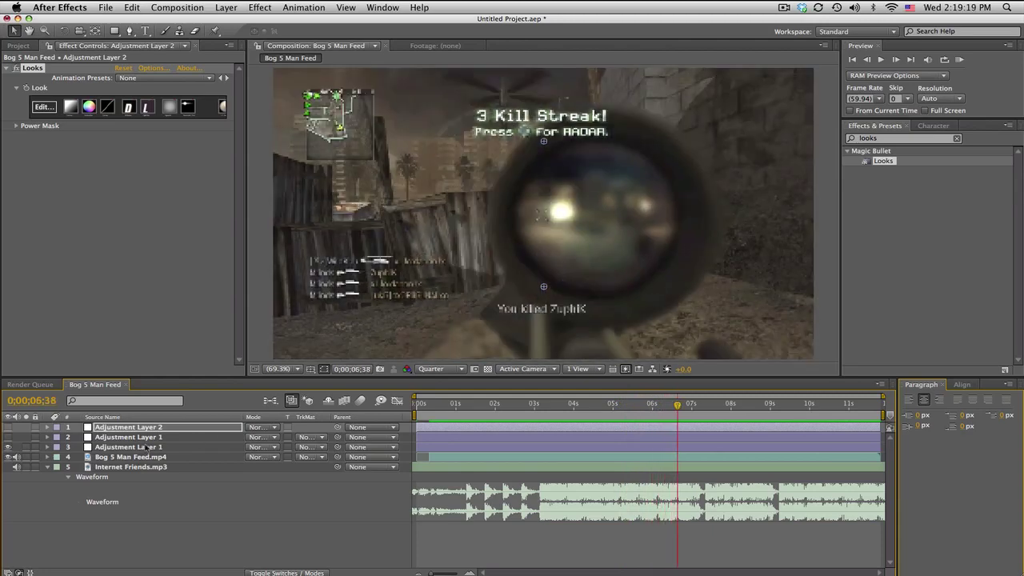
Check the upper Adjustment Layer 1 around 3–6 seconds, leaving its Range (Amplitude) at 75.
{"action": "left_click", "coordinate": [145, 438]}
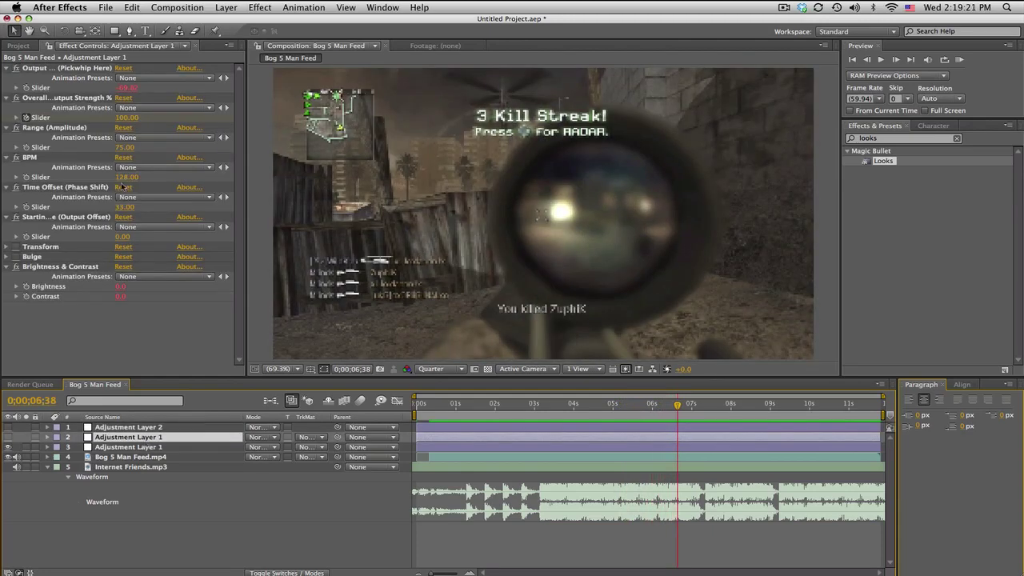
{"action": "left_click", "coordinate": [659, 405]}
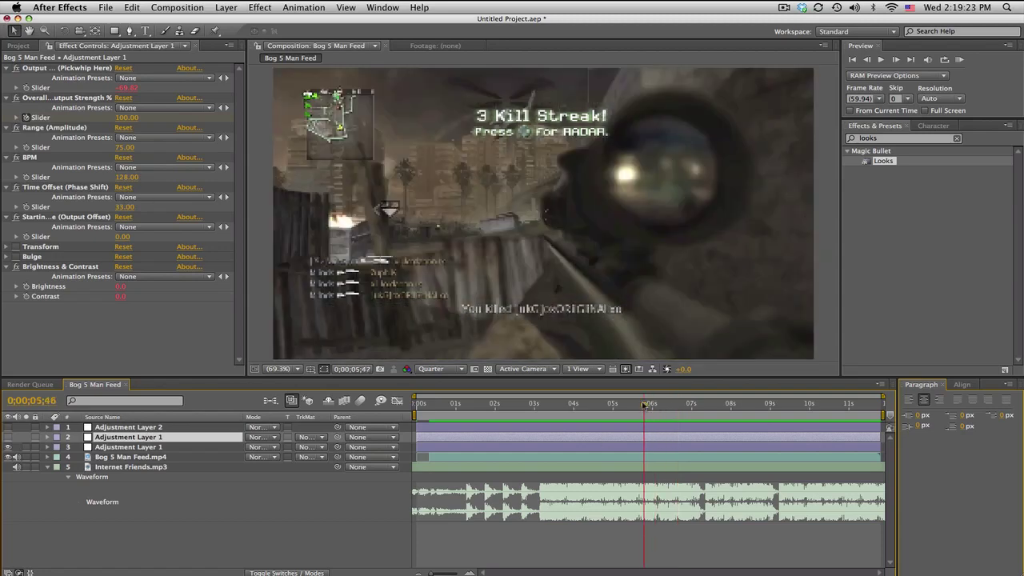
{"action": "left_click_drag", "start_coordinate": [659, 404], "coordinate": [673, 404]}
{"action": "left_click_drag", "start_coordinate": [557, 410], "coordinate": [540, 411]}
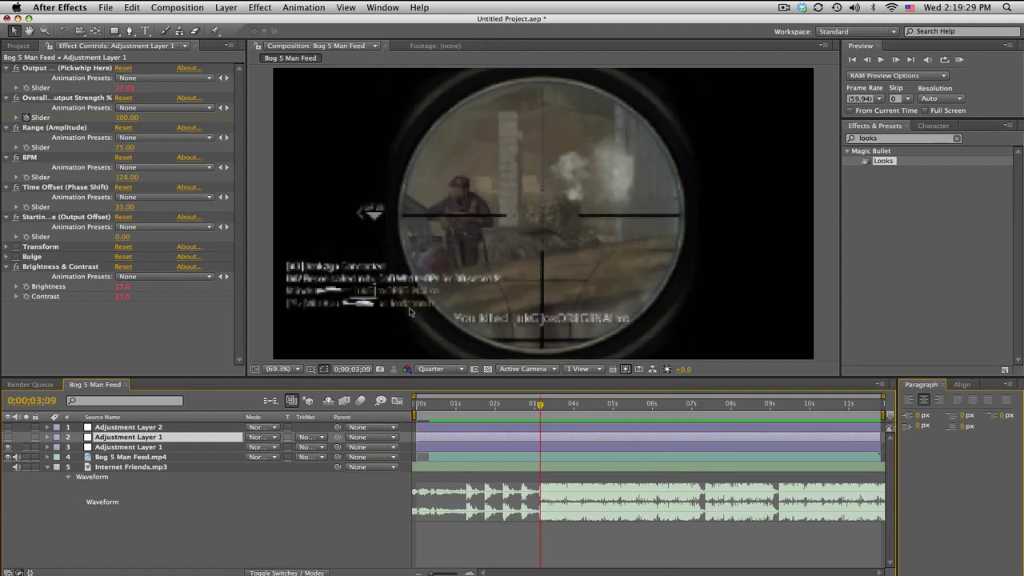
{"action": "left_click", "coordinate": [127, 147]}
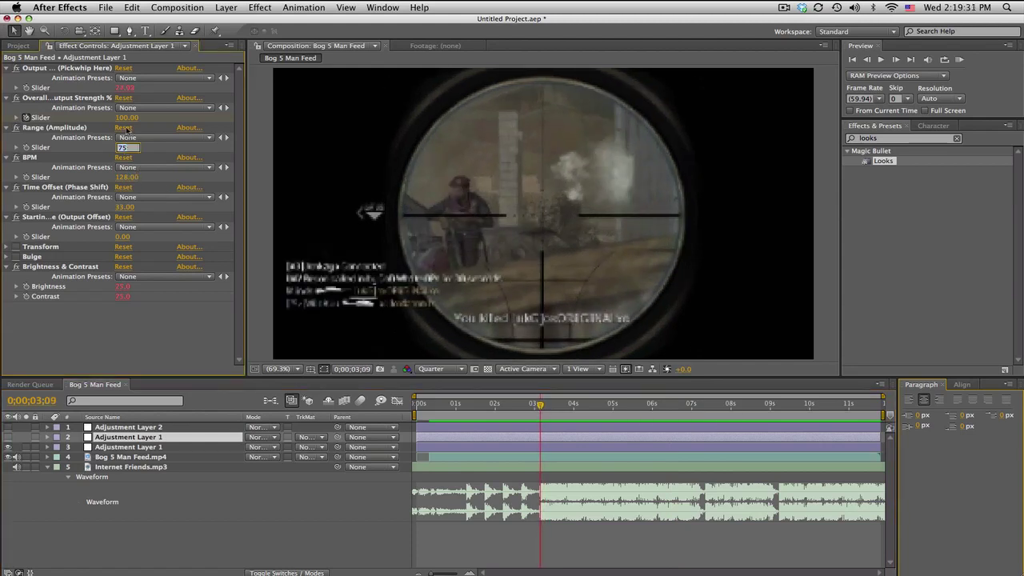
{"action": "key", "text": "Return"}
Set the lower Adjustment Layer 1's Range (Amplitude) to 150 and RAM-preview the result.
{"action": "left_click", "coordinate": [117, 448]}
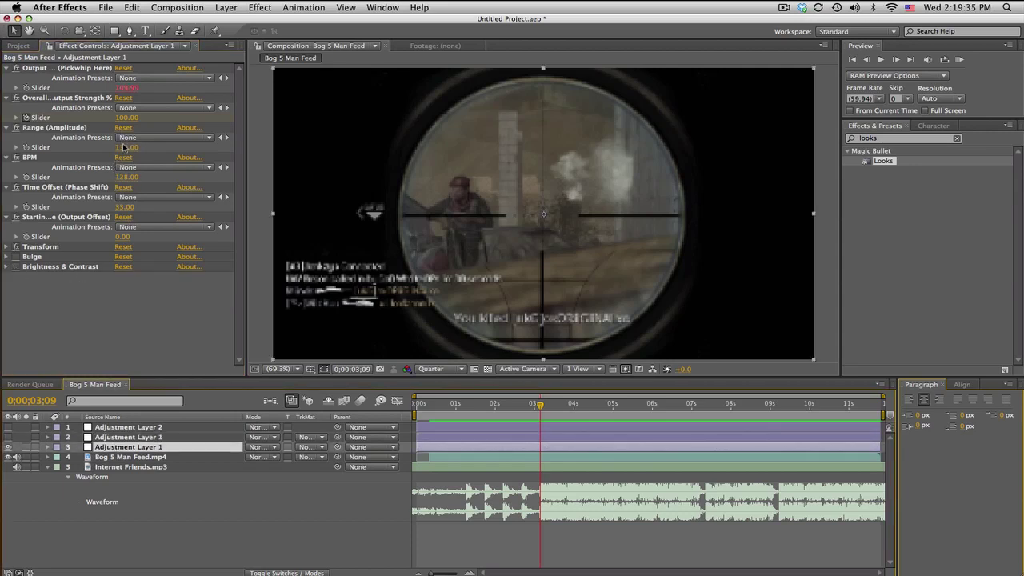
{"action": "left_click", "coordinate": [125, 147]}
{"action": "type", "text": "150"}
{"action": "key", "text": "Return"}
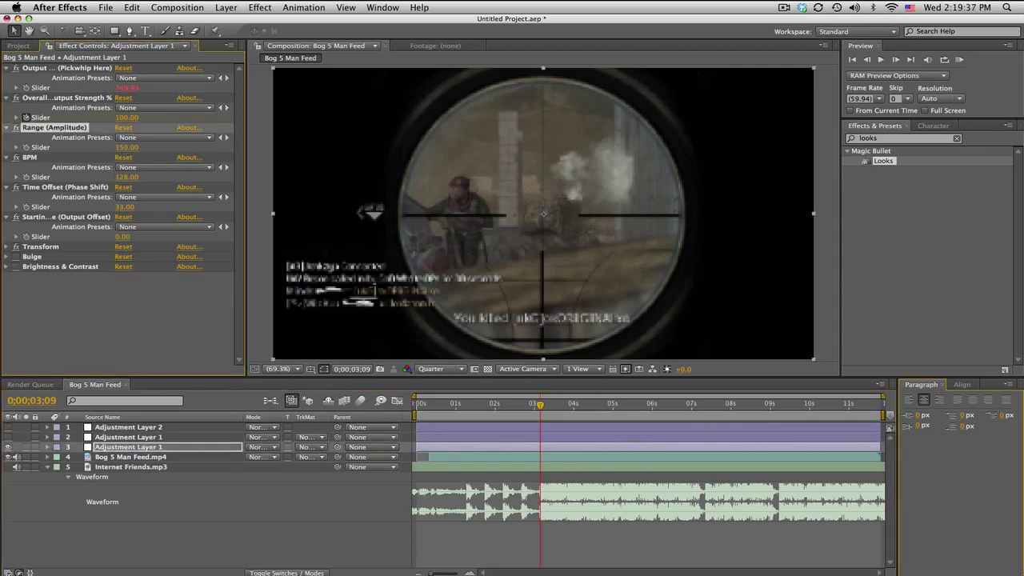
{"action": "left_click", "coordinate": [960, 60]}
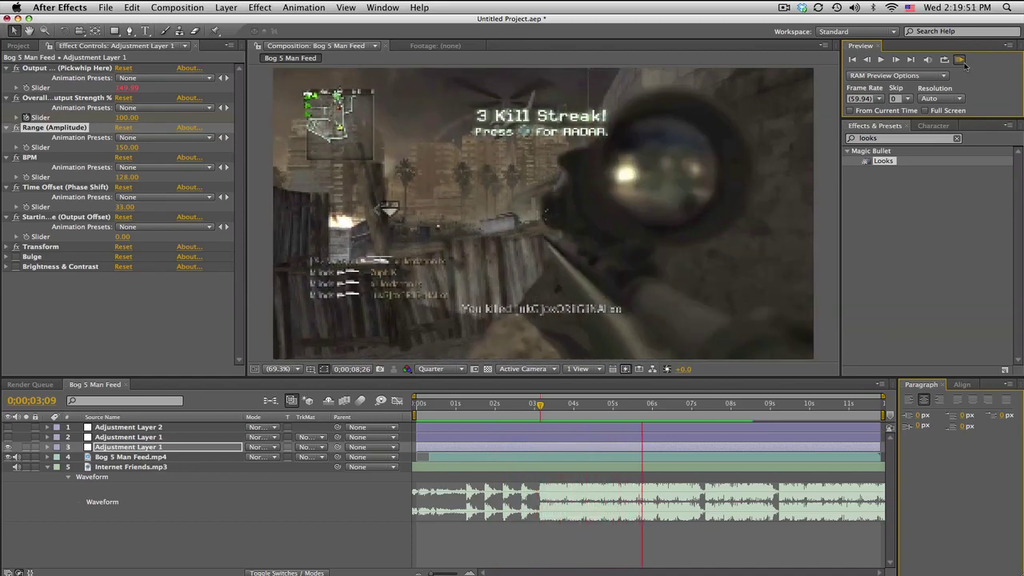
Stop the preview, make the upper Adjustment Layer 1 visible, and scrub 3;09–5;01, ending at 0;00;03;16.
{"action": "key", "text": "space"}
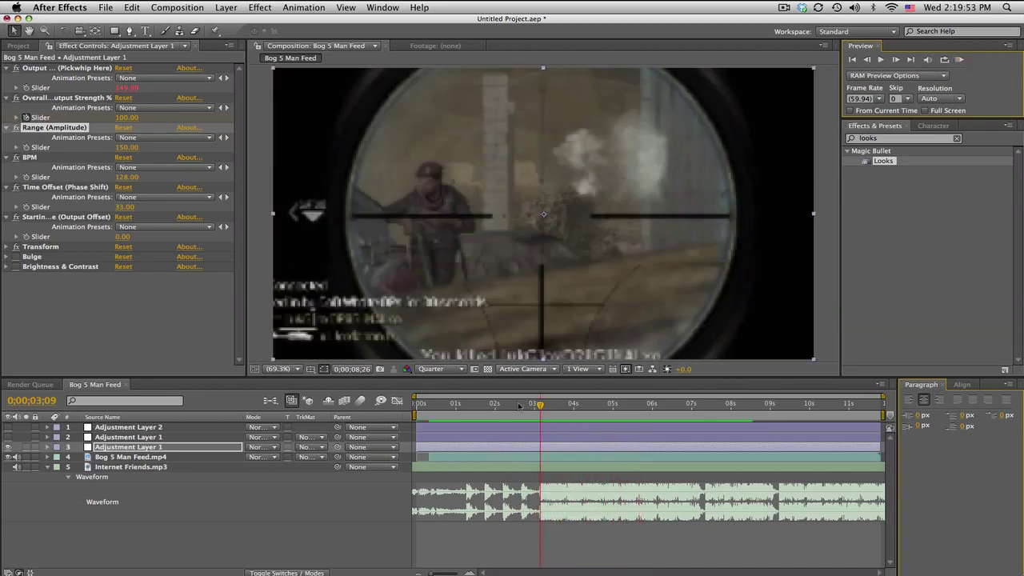
{"action": "left_click_drag", "start_coordinate": [518, 405], "coordinate": [630, 406]}
{"action": "left_click", "coordinate": [8, 437]}
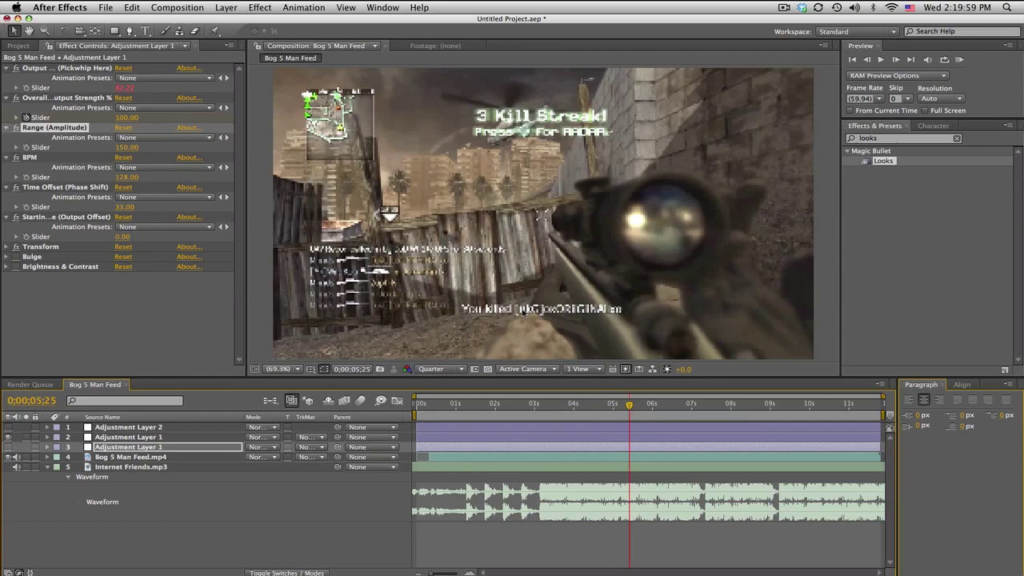
{"action": "left_click", "coordinate": [543, 404]}
{"action": "left_click", "coordinate": [582, 404]}
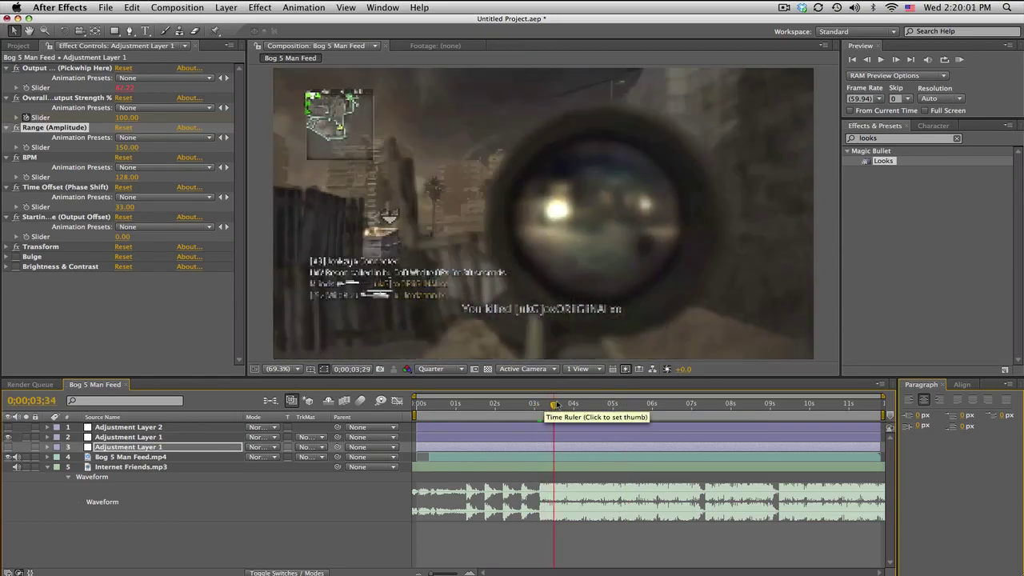
{"action": "left_click_drag", "start_coordinate": [581, 404], "coordinate": [746, 379]}
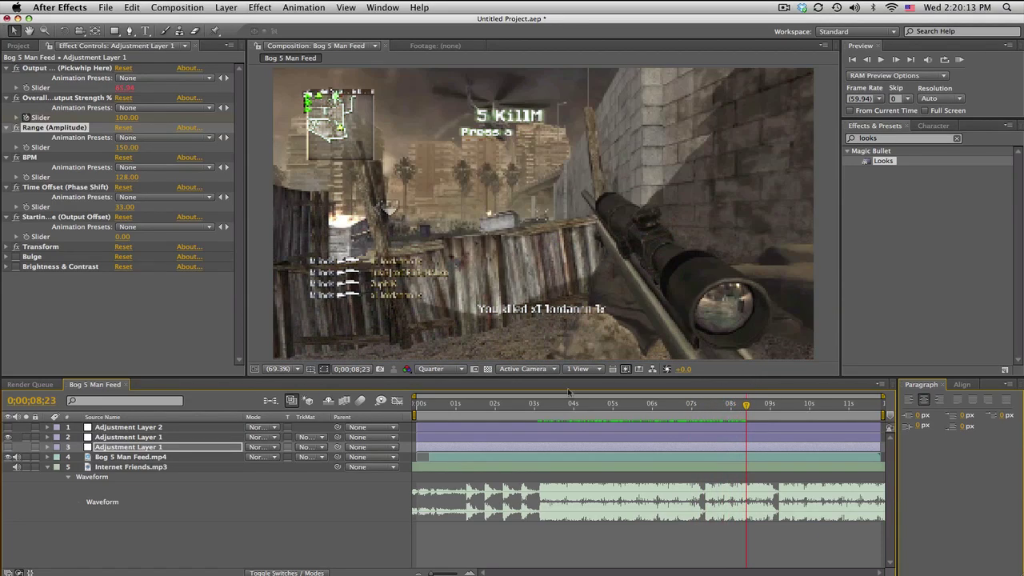
{"action": "left_click", "coordinate": [545, 404]}
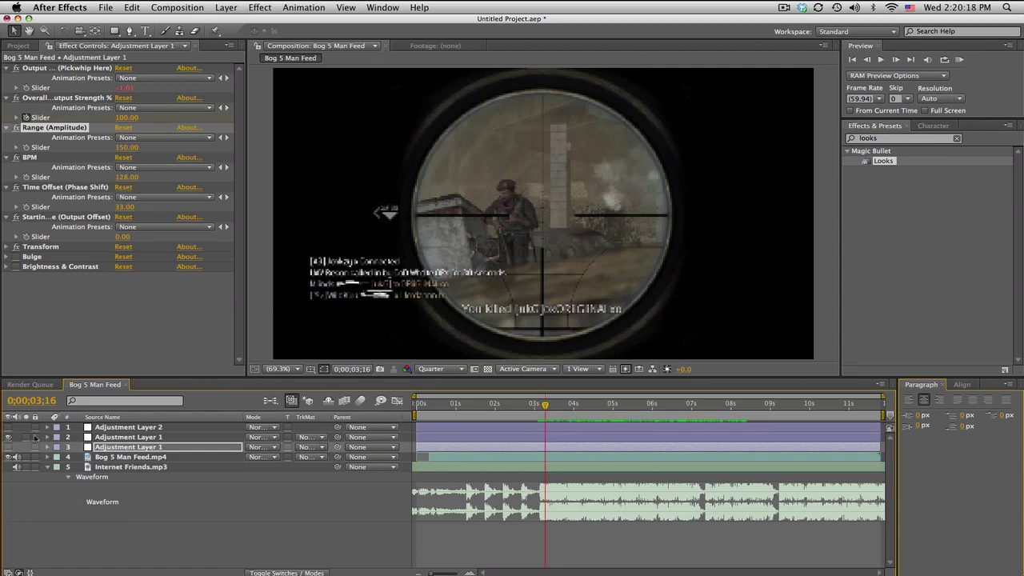
Delete the lower Adjustment Layer 1 and add a new adjustment layer via Layer > New.
{"action": "left_click", "coordinate": [164, 437]}
{"action": "left_click", "coordinate": [165, 448]}
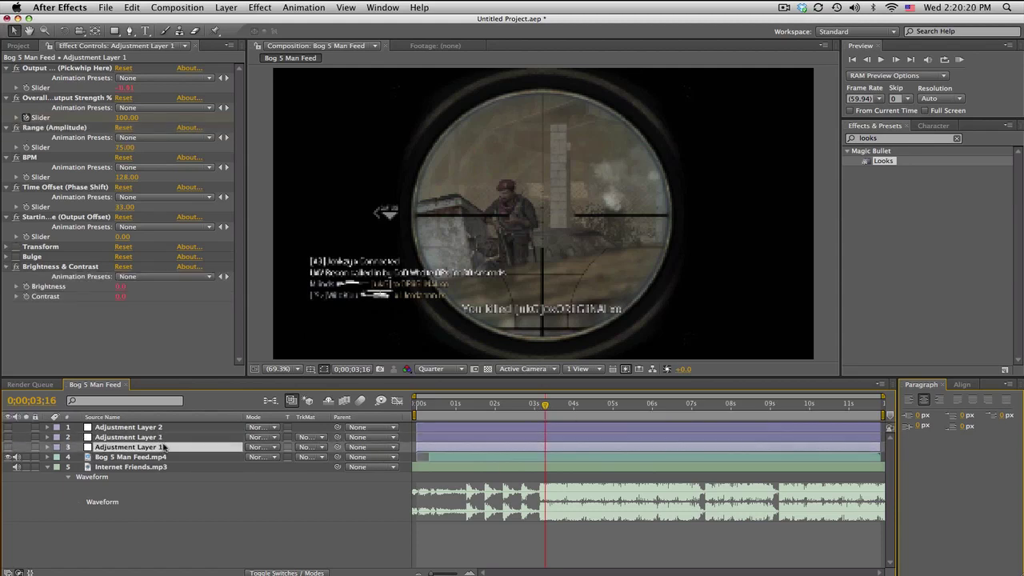
{"action": "key", "text": "Delete"}
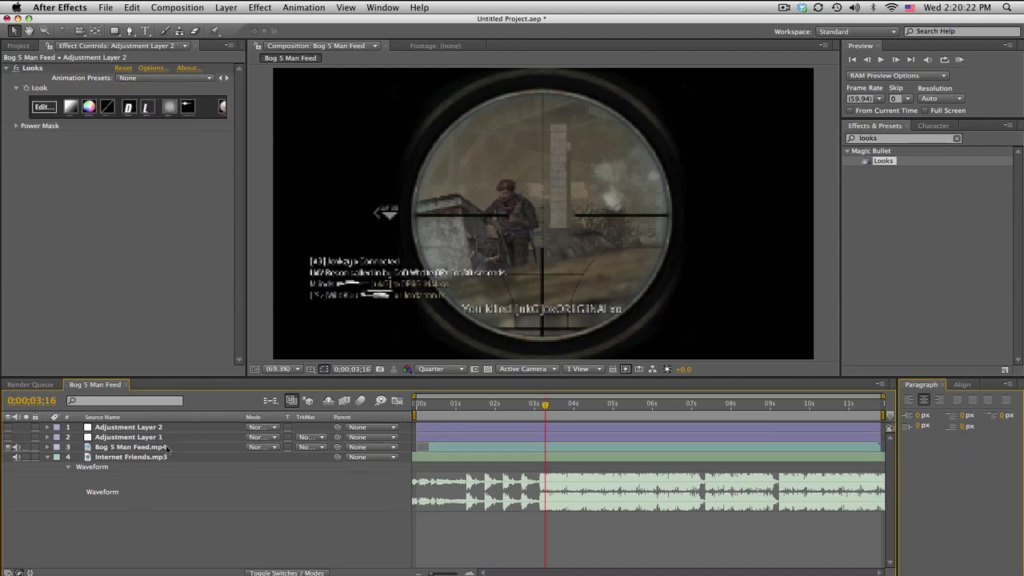
{"action": "left_click", "coordinate": [224, 8]}
{"action": "mouse_move", "coordinate": [240, 24]}
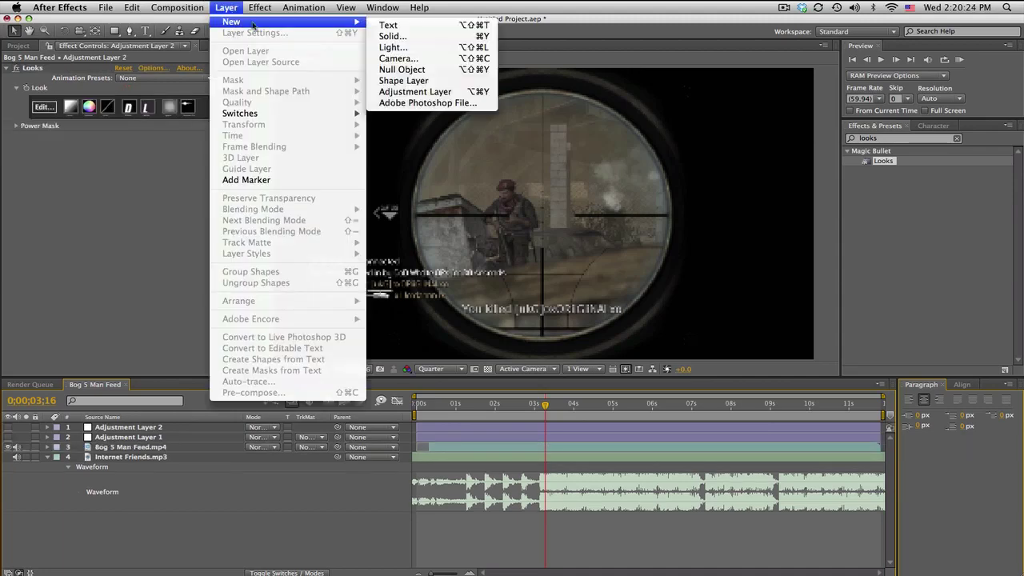
{"action": "left_click", "coordinate": [416, 92]}
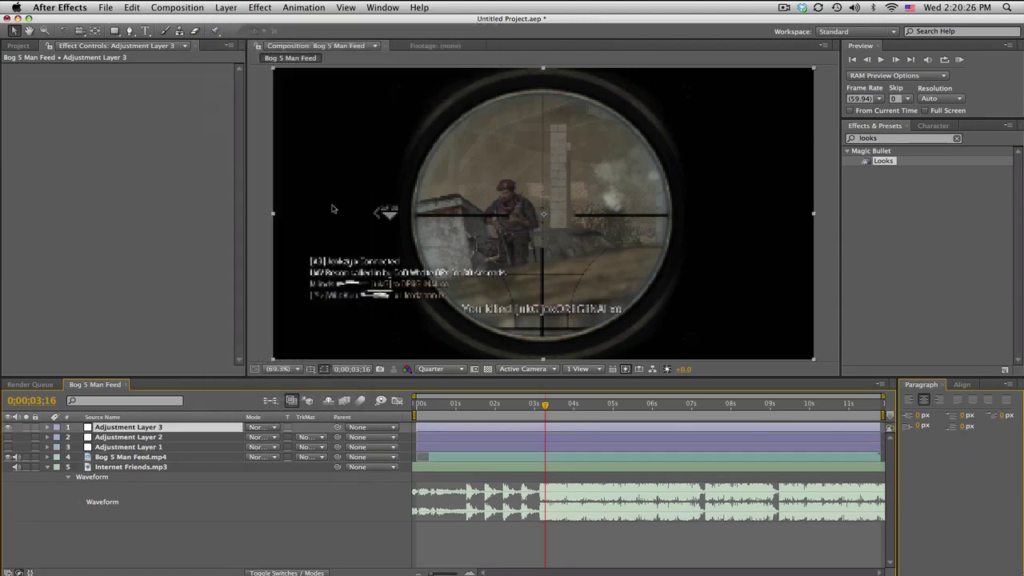
Search Effects & Presets for 'sync' and apply SyncronizerV3 to Adjustment Layer 3.
{"action": "double_click", "coordinate": [889, 140]}
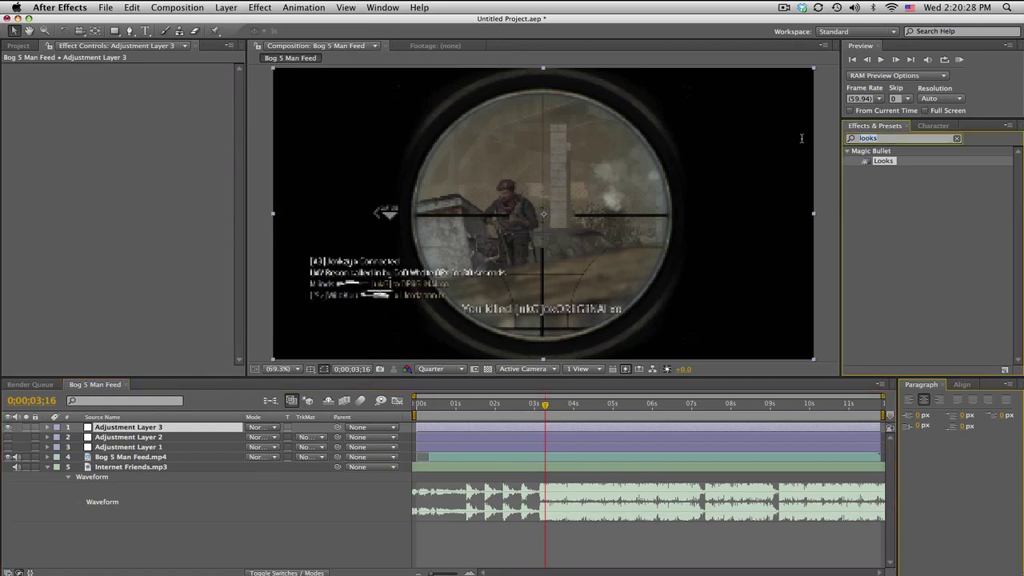
{"action": "key", "text": "BackSpace"}
{"action": "type", "text": "sync"}
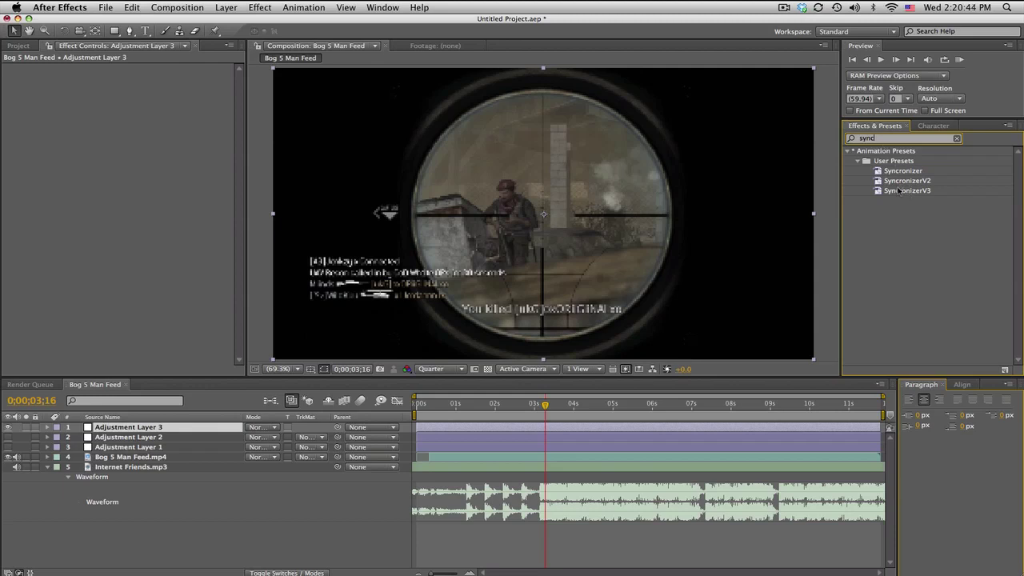
{"action": "left_click_drag", "start_coordinate": [909, 192], "coordinate": [216, 424]}
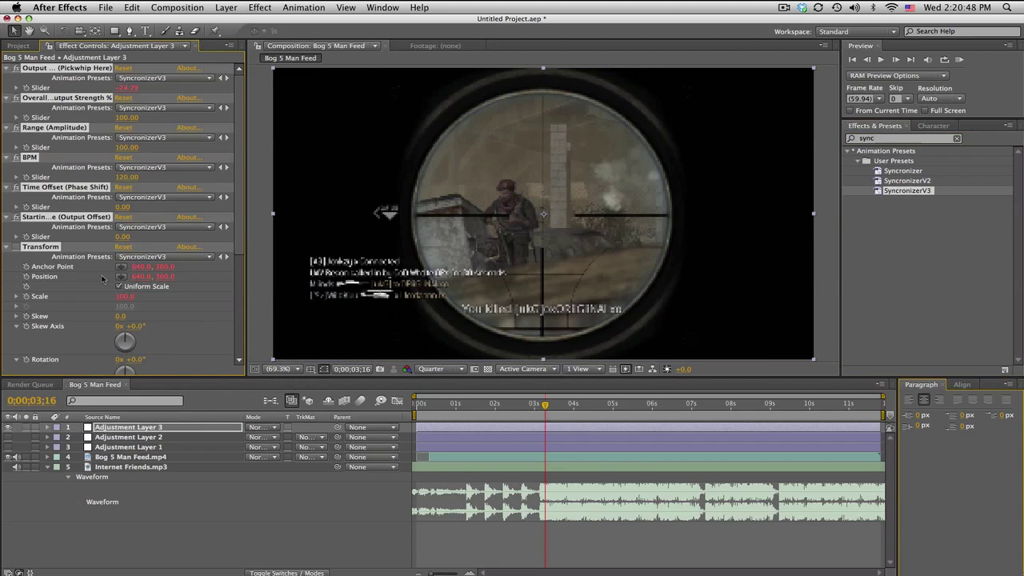
Collapse the preset's effects, then reveal its Output, Strength, Range, BPM, Time Offset and Starting Value sliders.
{"action": "left_click", "coordinate": [8, 246], "text": "super"}
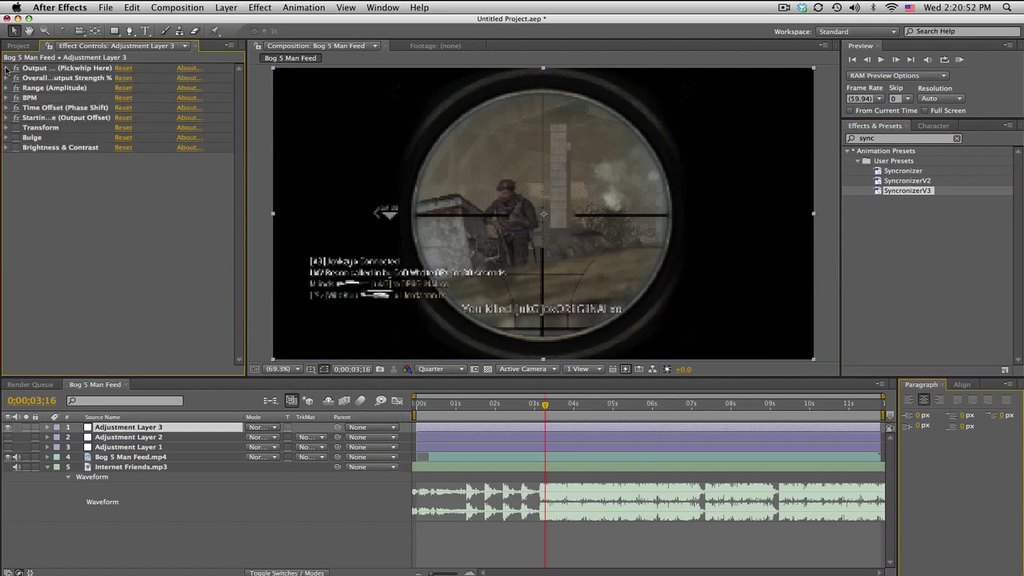
{"action": "left_click", "coordinate": [7, 69]}
{"action": "left_click", "coordinate": [7, 97]}
{"action": "left_click", "coordinate": [8, 128]}
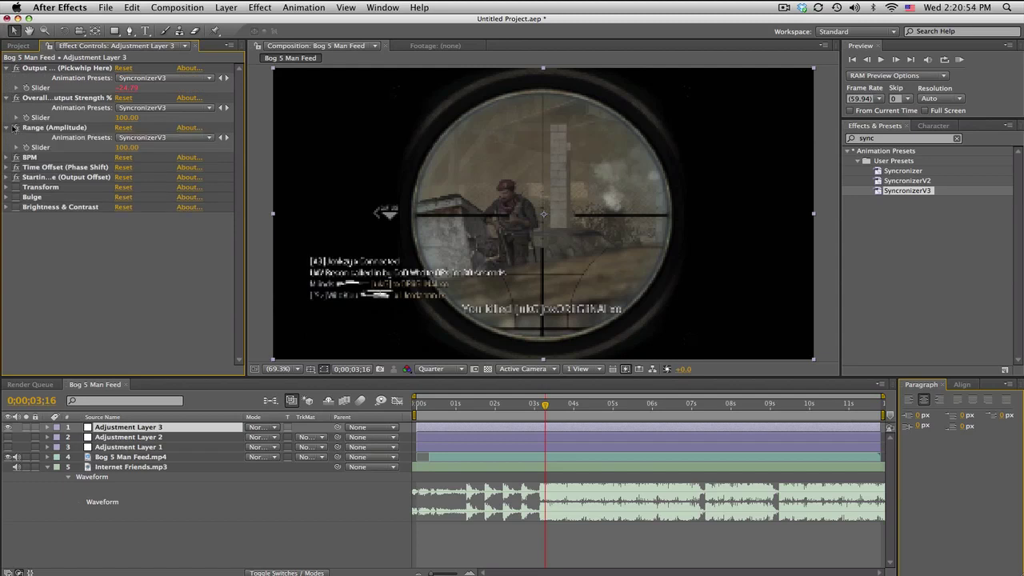
{"action": "left_click", "coordinate": [6, 157]}
{"action": "left_click", "coordinate": [6, 187]}
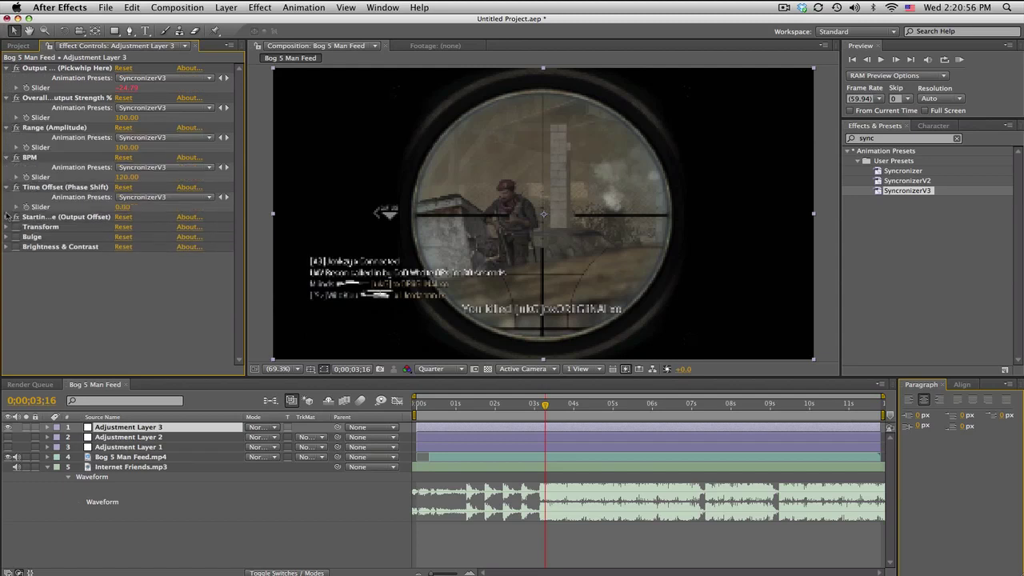
{"action": "left_click", "coordinate": [6, 217]}
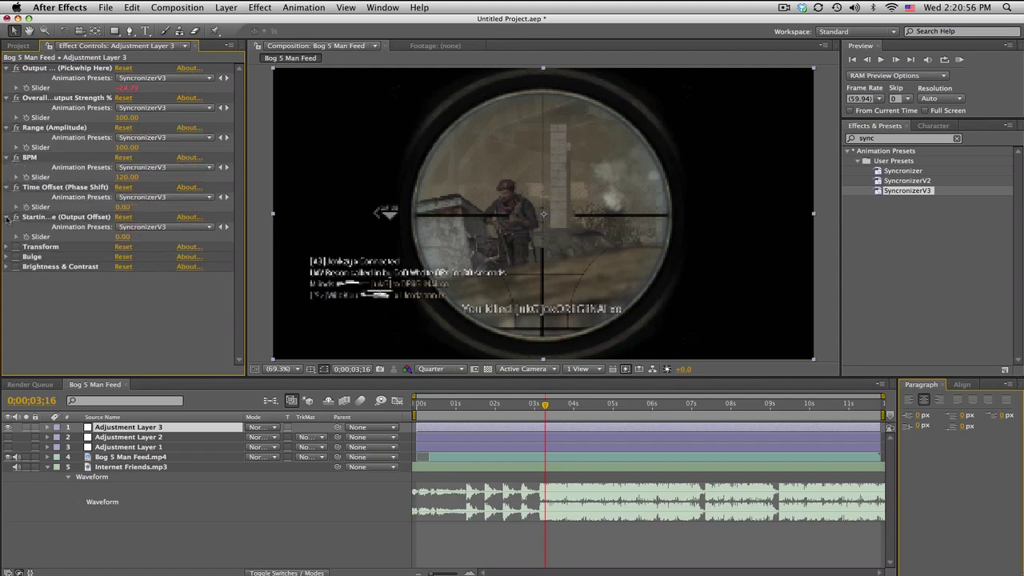
Park near 0;00;03;07, set BPM to 128, and zoom the timeline in there.
{"action": "left_click", "coordinate": [542, 405]}
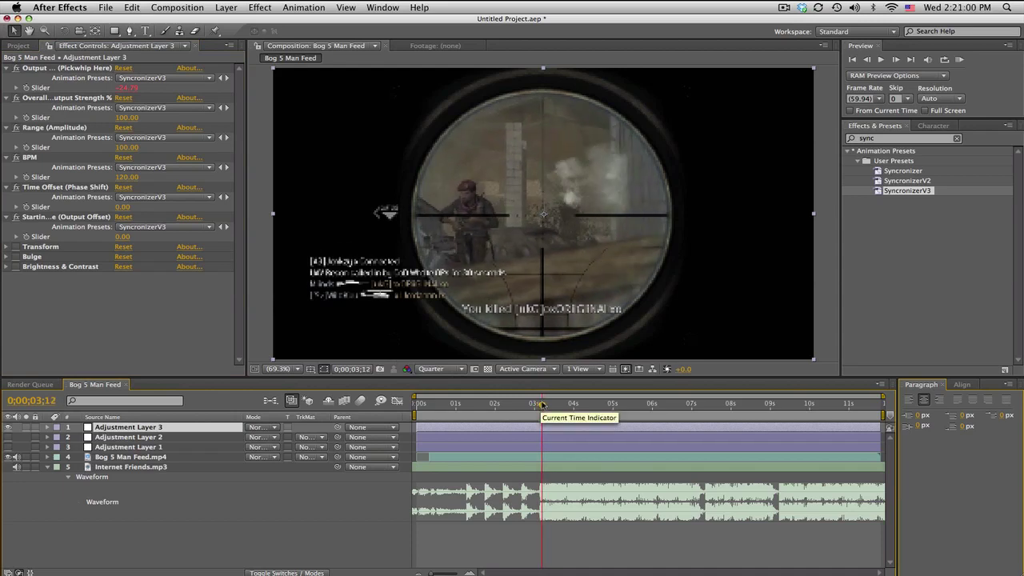
{"action": "left_click", "coordinate": [540, 405]}
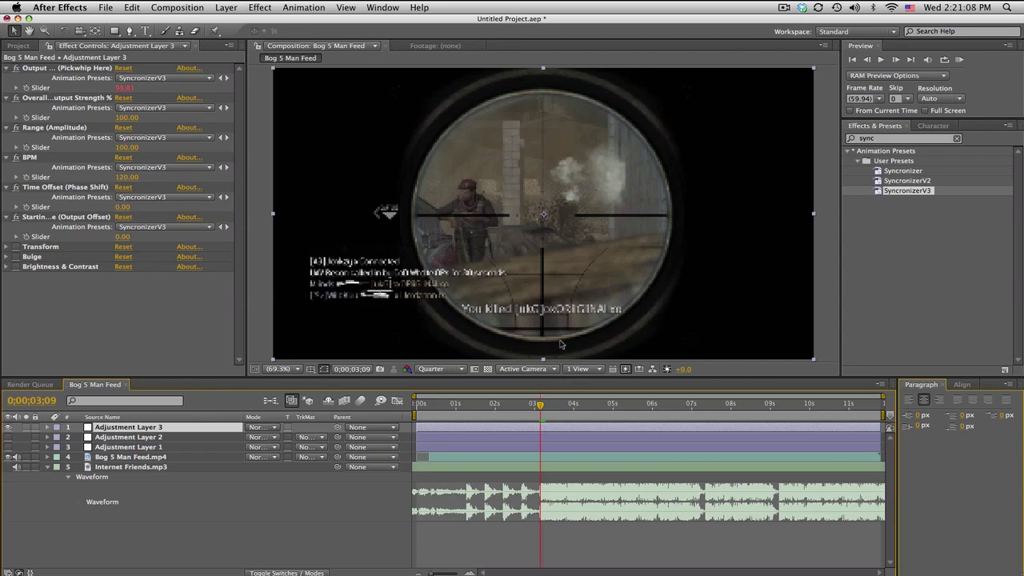
{"action": "left_click", "coordinate": [126, 176]}
{"action": "key", "text": "Return"}
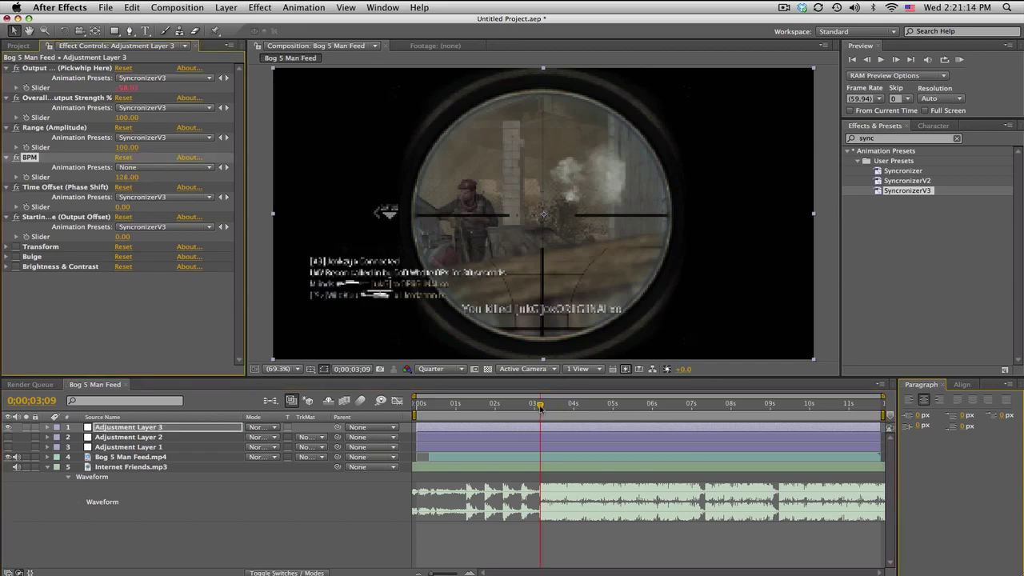
{"action": "left_click_drag", "start_coordinate": [540, 406], "coordinate": [541, 405]}
{"action": "key", "text": "equal"}
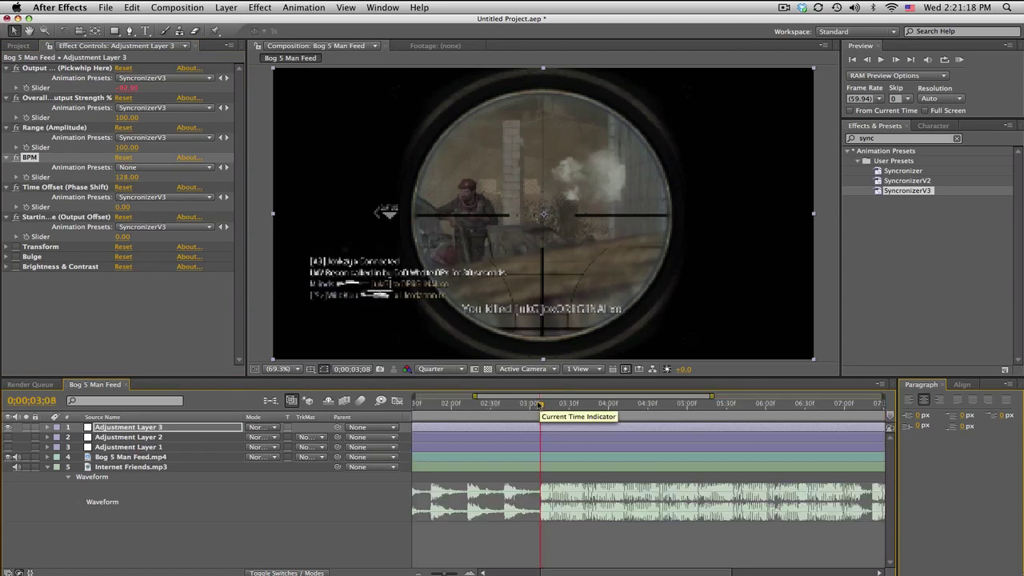
Scrub Adjustment Layer 3's Time Offset (Phase Shift), then enter values until it settles at 34.
{"action": "left_click", "coordinate": [212, 429]}
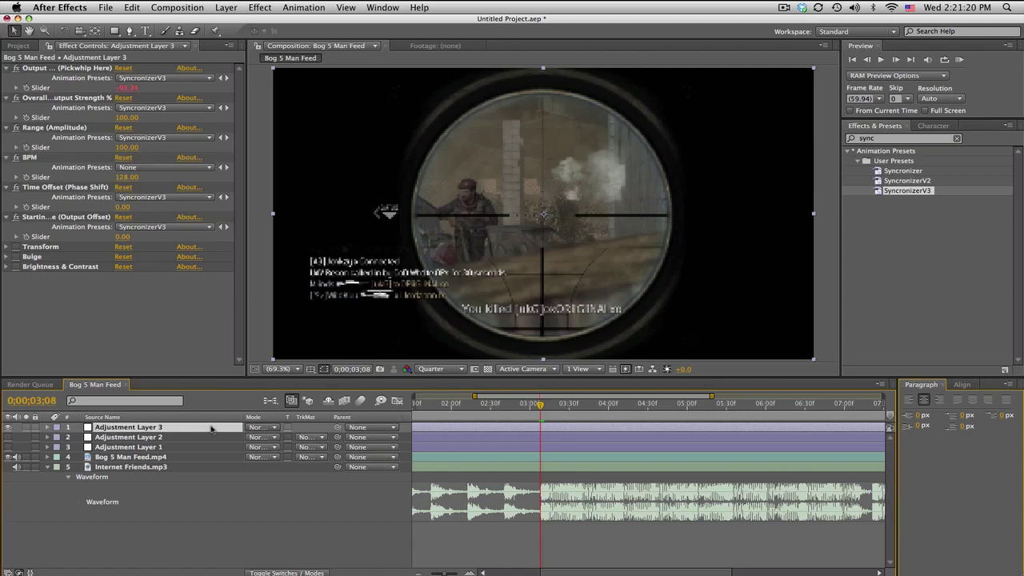
{"action": "left_click", "coordinate": [53, 188]}
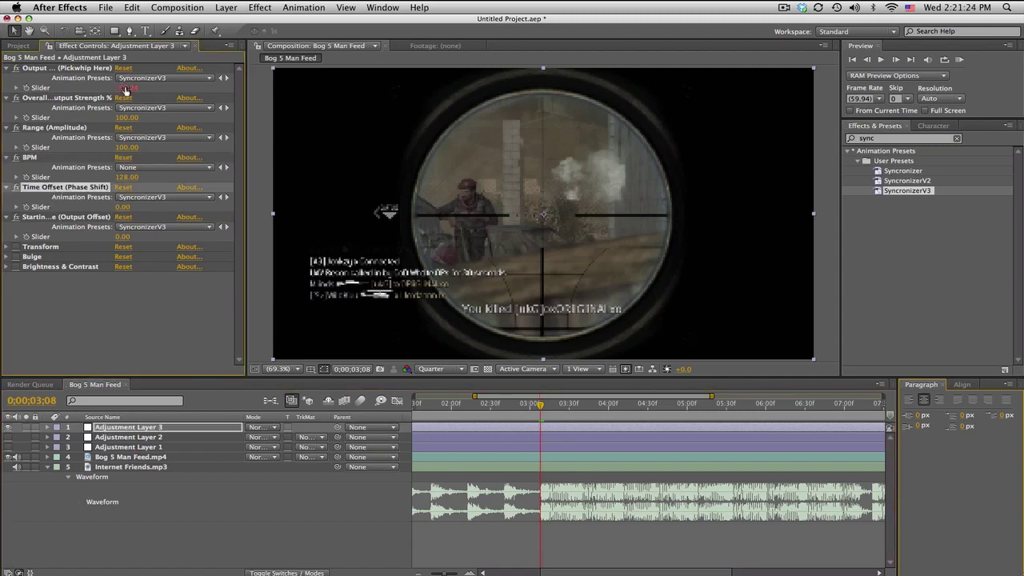
{"action": "left_click_drag", "start_coordinate": [125, 92], "coordinate": [133, 88]}
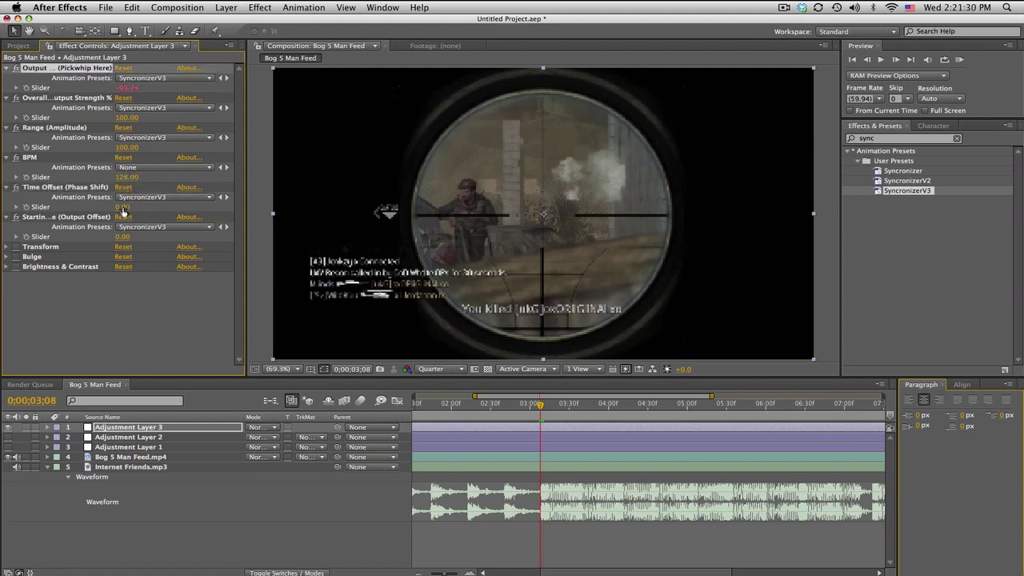
{"action": "left_click_drag", "start_coordinate": [128, 206], "coordinate": [127, 212]}
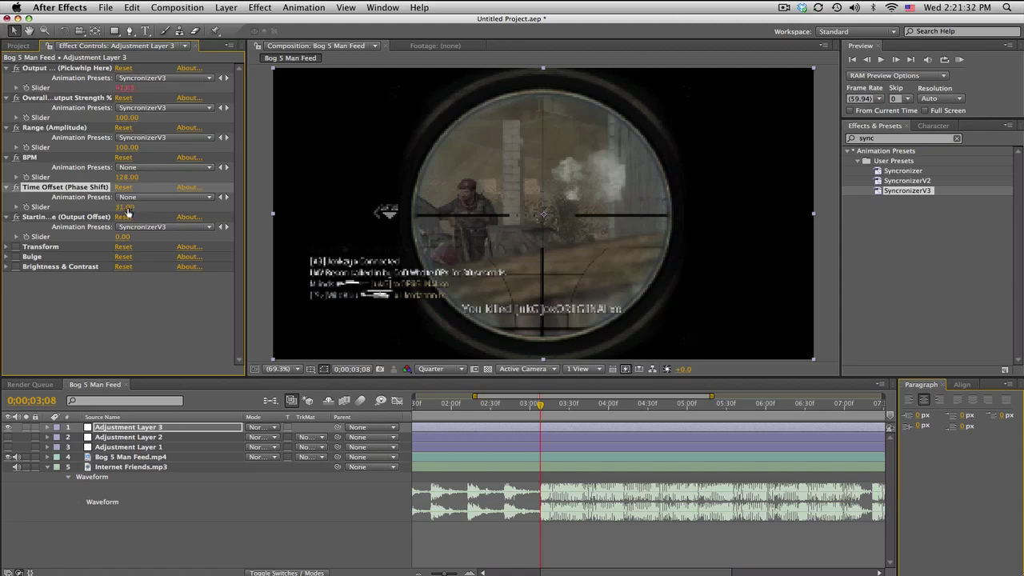
{"action": "left_click_drag", "start_coordinate": [124, 212], "coordinate": [129, 211]}
{"action": "left_click", "coordinate": [126, 209]}
{"action": "type", "text": "32"}
{"action": "key", "text": "Return"}
{"action": "left_click", "coordinate": [125, 207]}
{"action": "type", "text": "34"}
{"action": "key", "text": "Return"}
{"action": "left_click", "coordinate": [239, 430]}
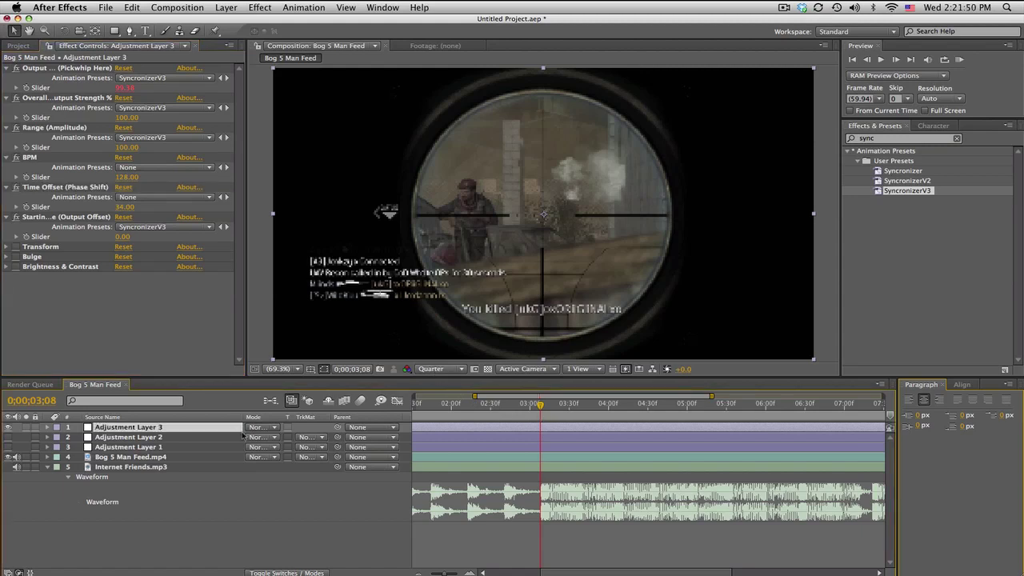
Show Adjustment Layer 3's Transform and expressions in an enlarged timeline and read the Output slider expression.
{"action": "left_click", "coordinate": [6, 248]}
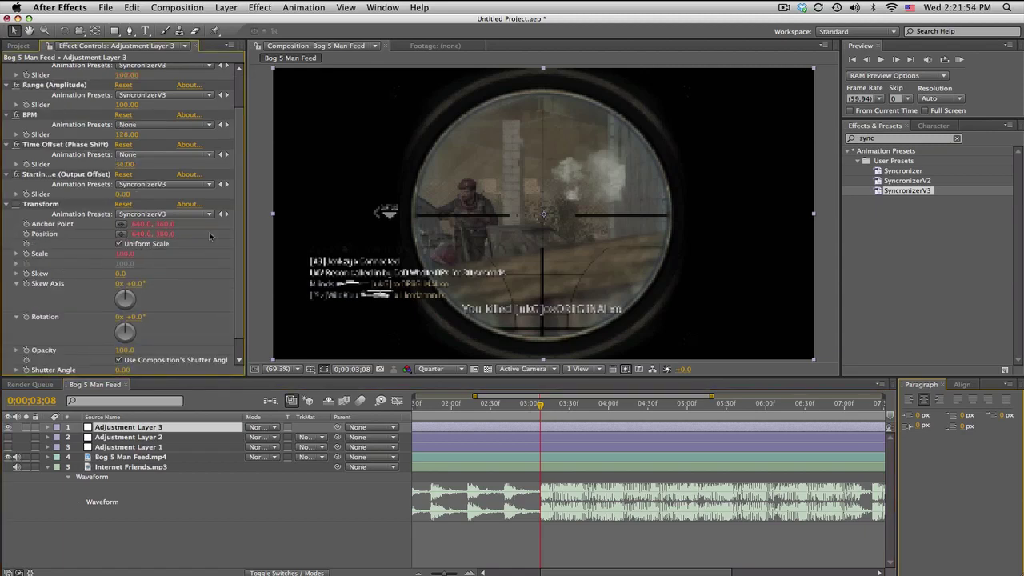
{"action": "key", "text": "e"}
{"action": "key", "text": "e"}
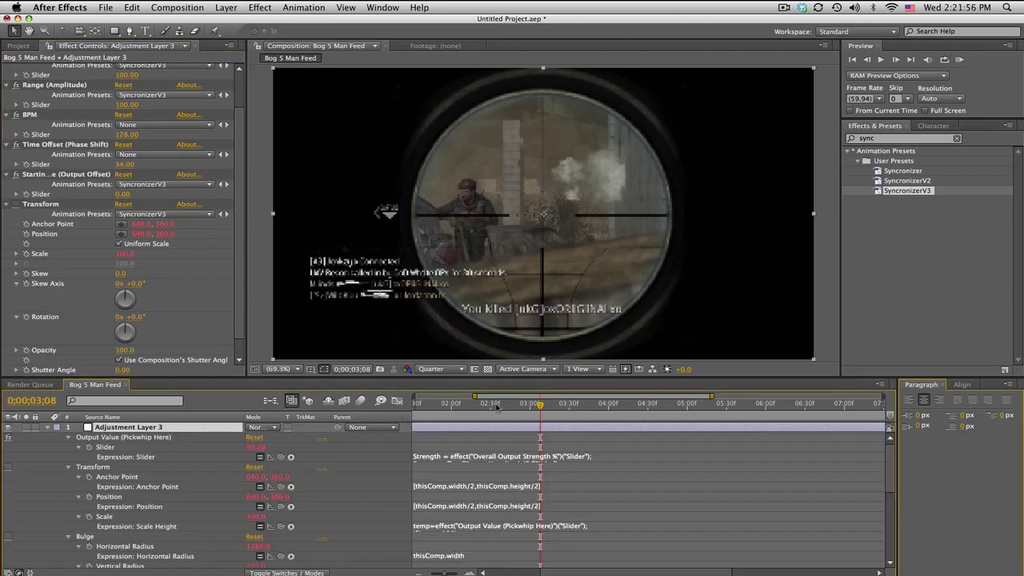
{"action": "left_click_drag", "start_coordinate": [526, 375], "coordinate": [525, 252]}
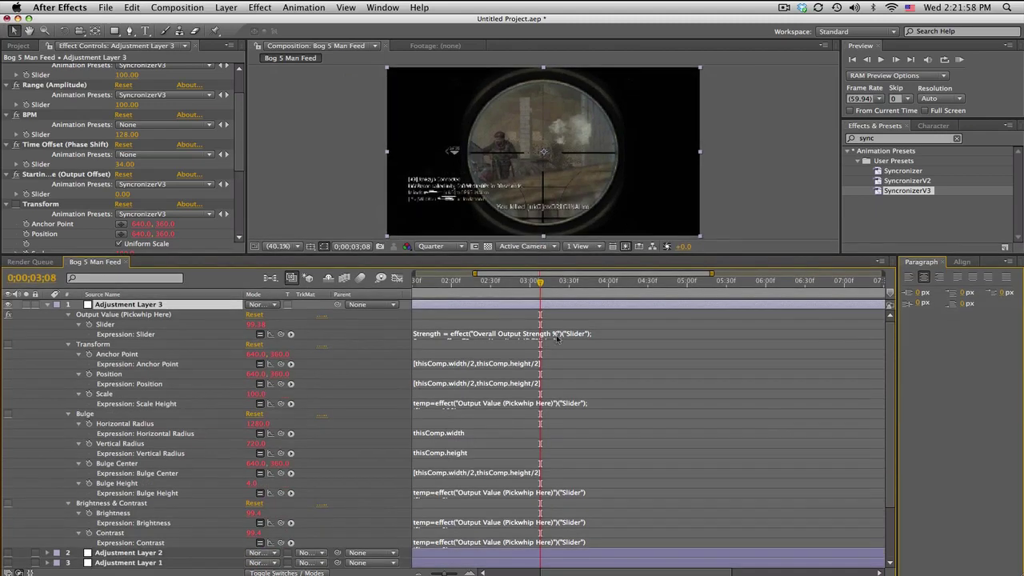
{"action": "left_click", "coordinate": [502, 333]}
{"action": "left_click", "coordinate": [660, 387]}
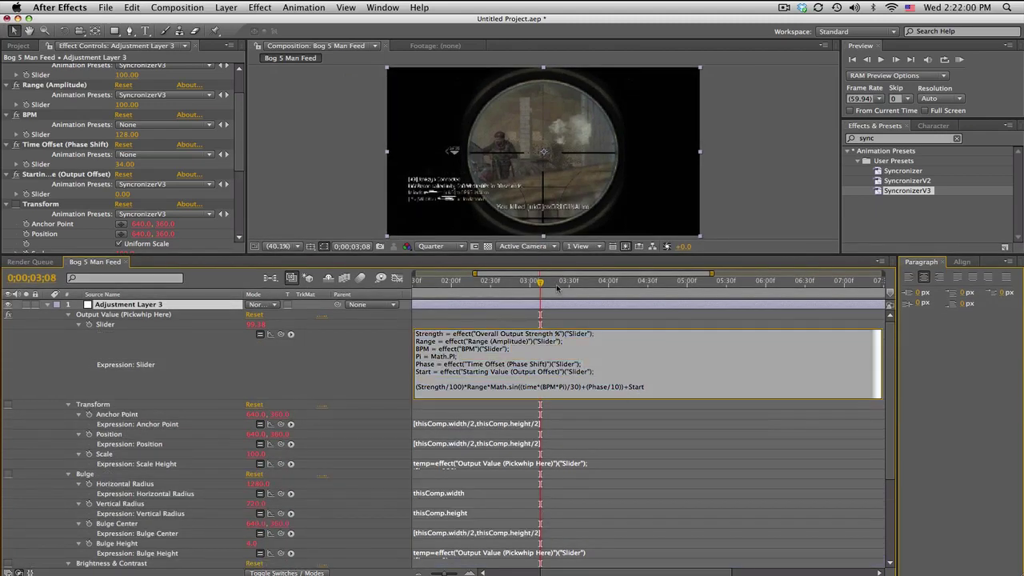
{"action": "left_click", "coordinate": [549, 323]}
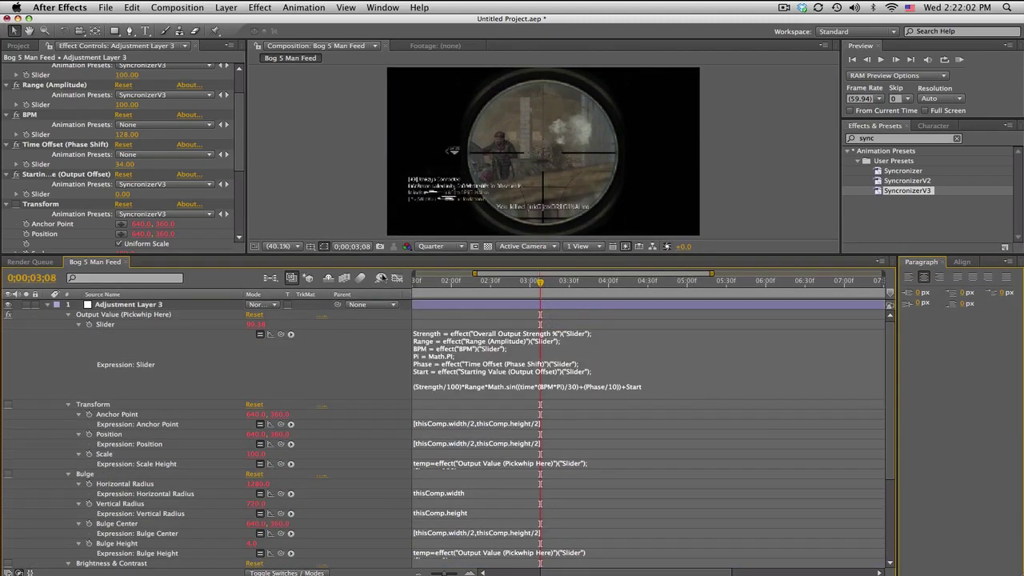
Collapse Adjustment Layer 3, shrink the timeline, and bring the Internet Friends.mp3 waveform into view.
{"action": "left_click", "coordinate": [139, 306]}
{"action": "left_click", "coordinate": [47, 305]}
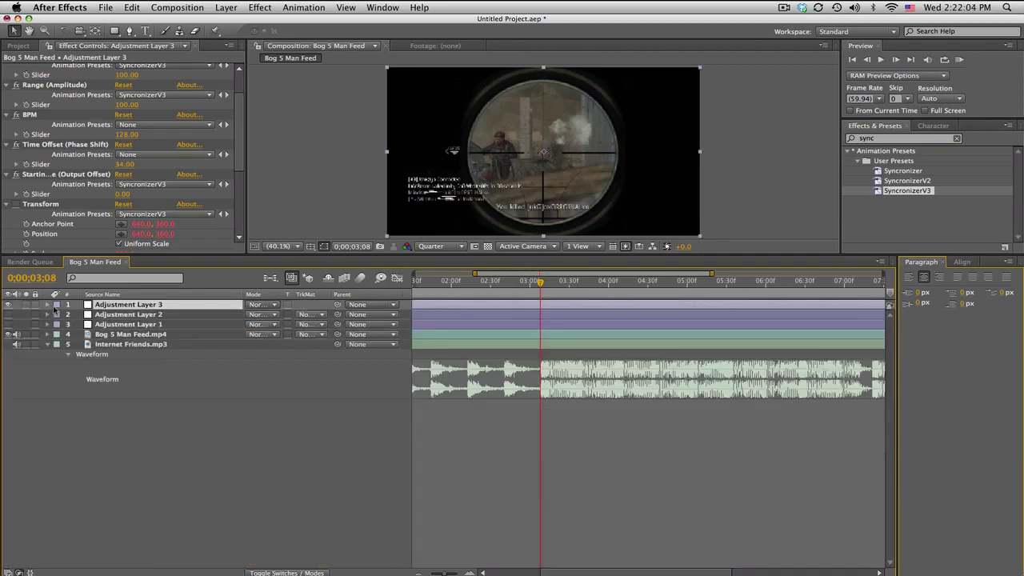
{"action": "left_click_drag", "start_coordinate": [103, 255], "coordinate": [103, 325]}
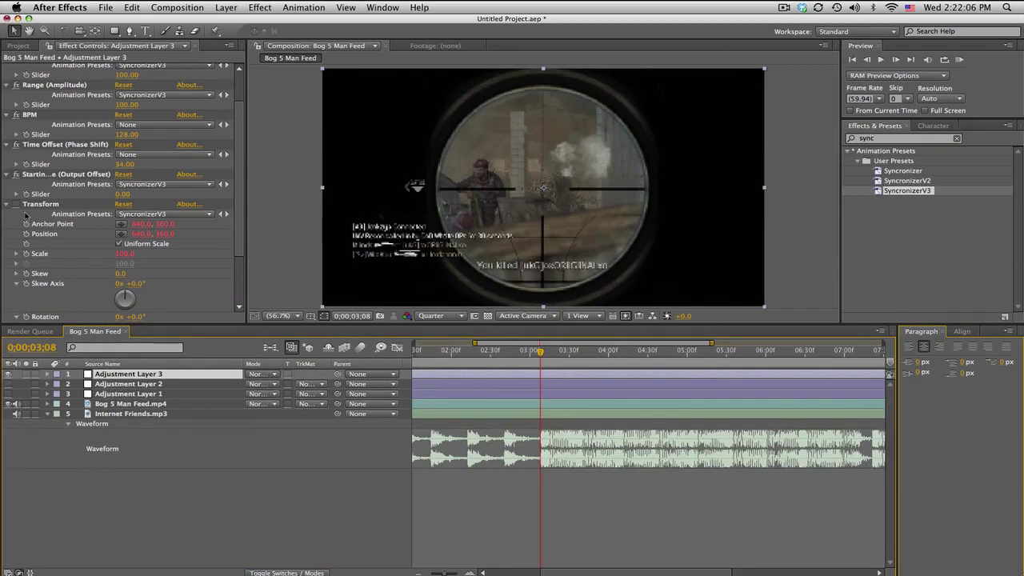
{"action": "left_click", "coordinate": [20, 210]}
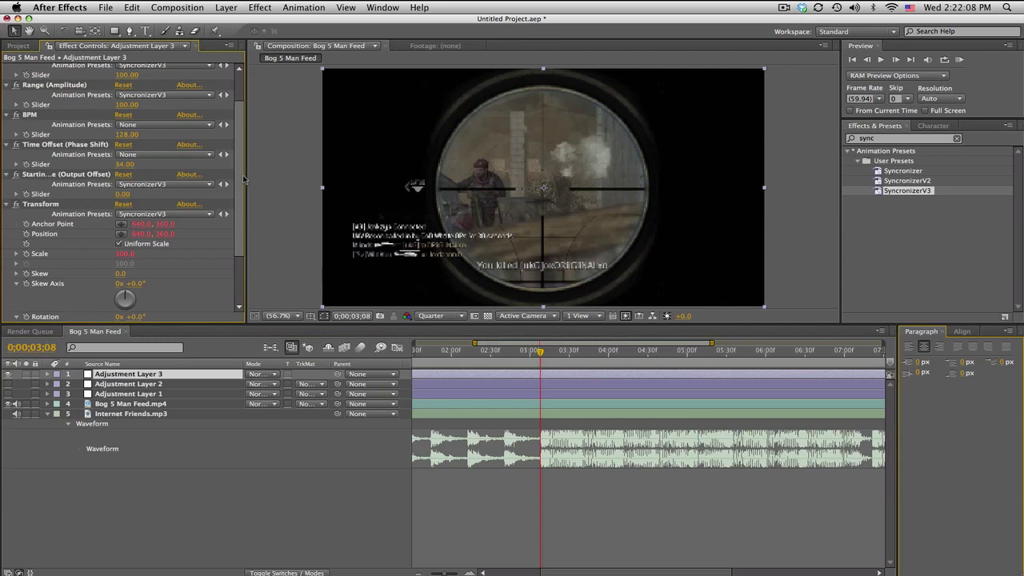
{"action": "scroll", "coordinate": [200, 180], "scroll_direction": "up", "scroll_amount": 2}
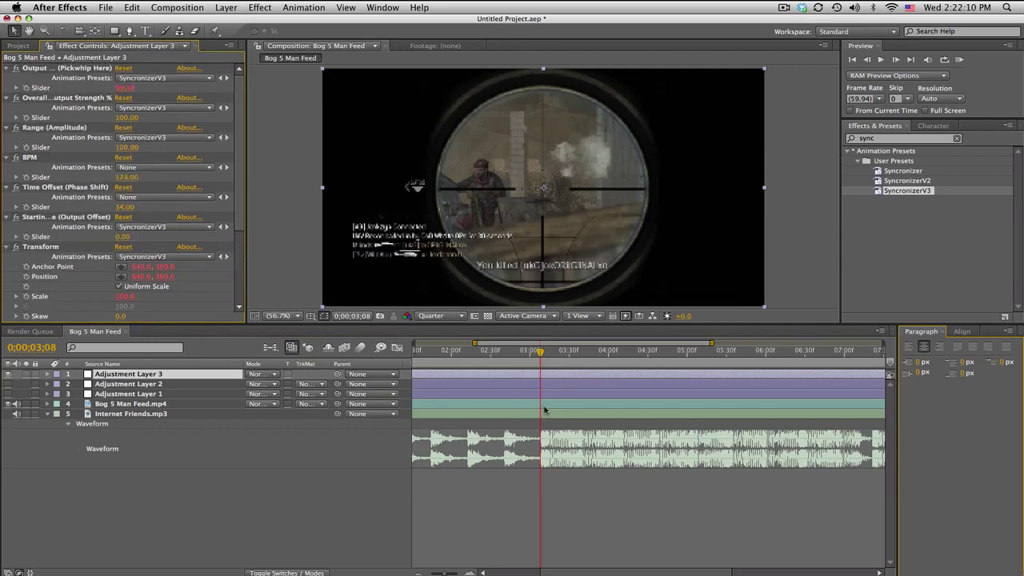
Widen Effect Controls and set Adjustment Layer 3's Range (Amplitude) to 110.
{"action": "left_click", "coordinate": [149, 226]}
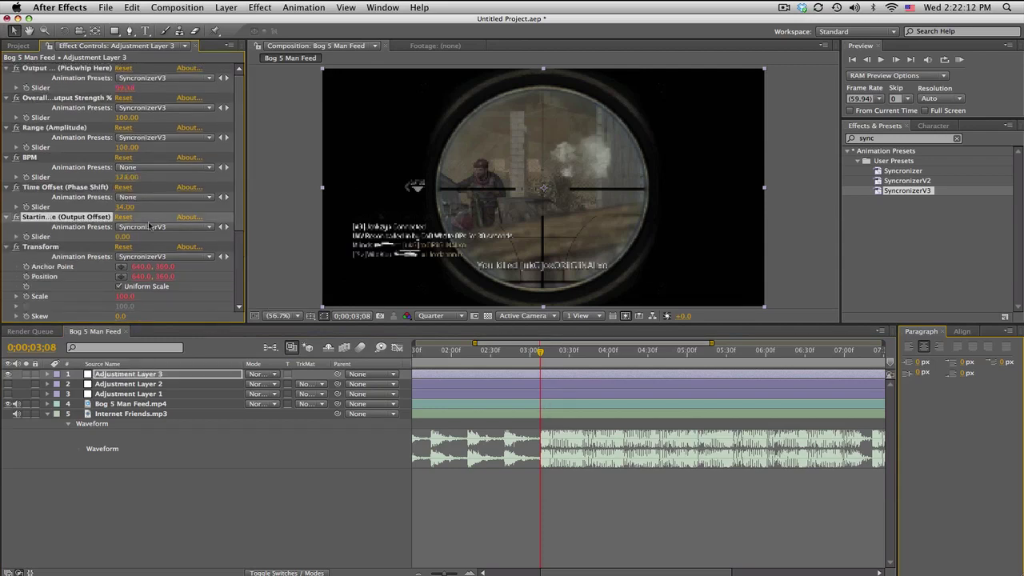
{"action": "left_click_drag", "start_coordinate": [247, 229], "coordinate": [298, 230]}
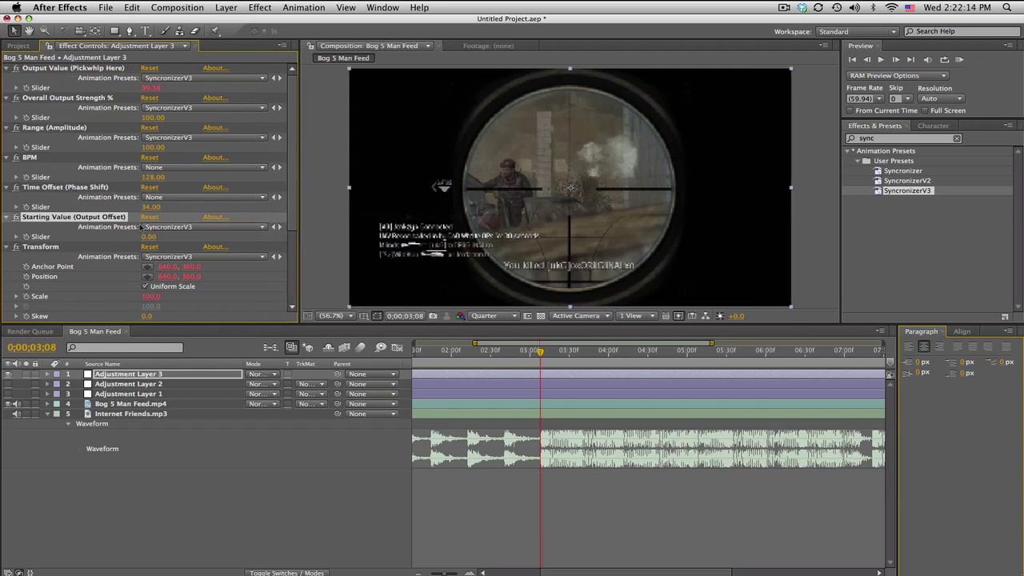
{"action": "left_click", "coordinate": [70, 131]}
{"action": "left_click", "coordinate": [152, 149]}
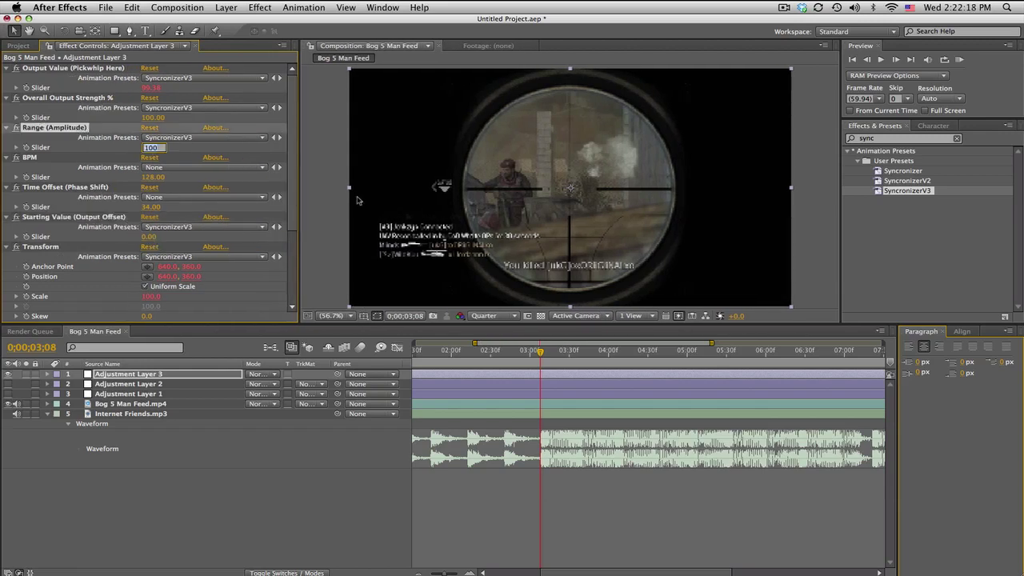
{"action": "type", "text": "1"}
{"action": "key", "text": "Return"}
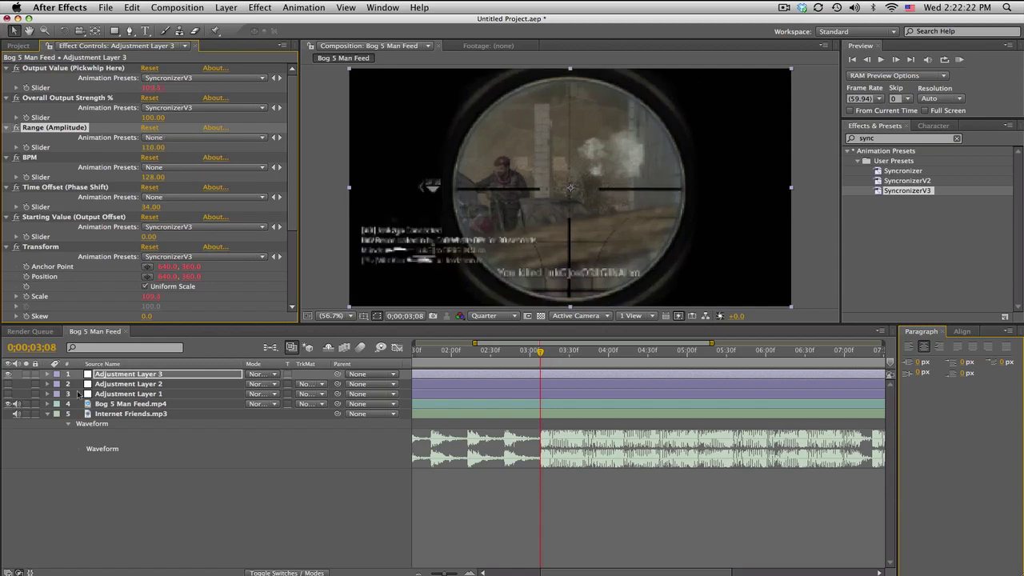
{"action": "left_click", "coordinate": [109, 376]}
{"action": "key", "text": "e"}
{"action": "key", "text": "e"}
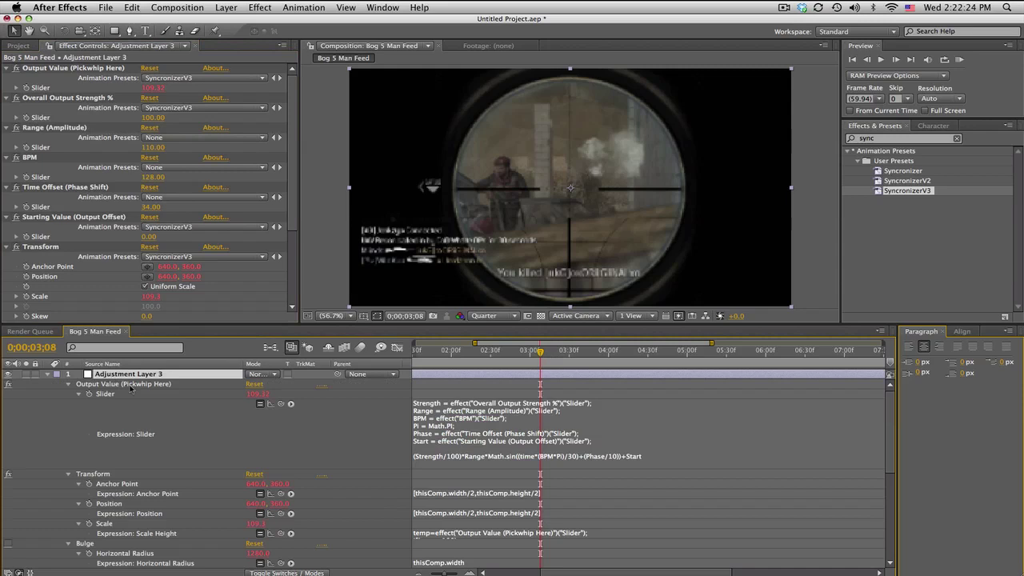
{"action": "left_click", "coordinate": [112, 396]}
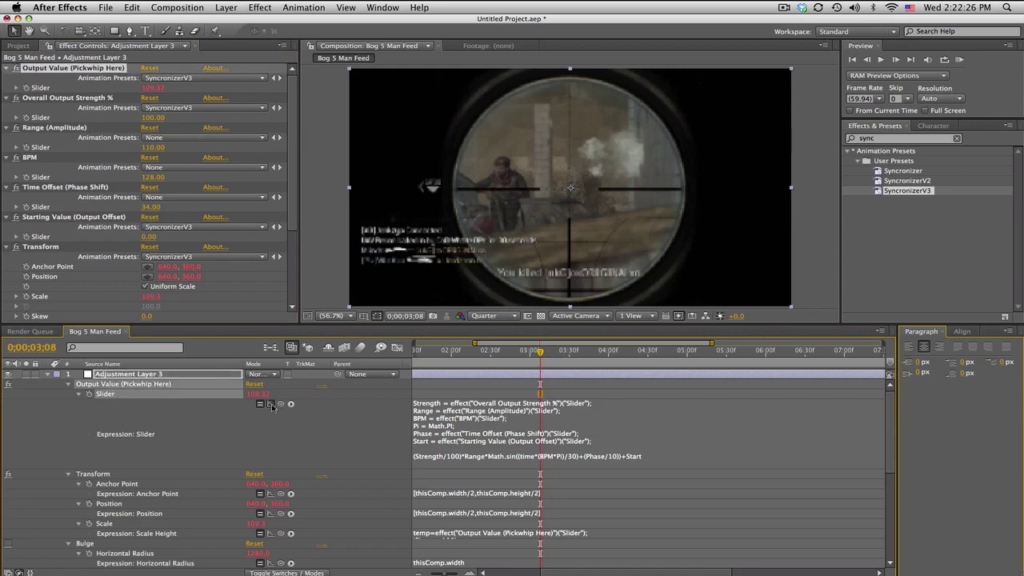
{"action": "left_click", "coordinate": [397, 348]}
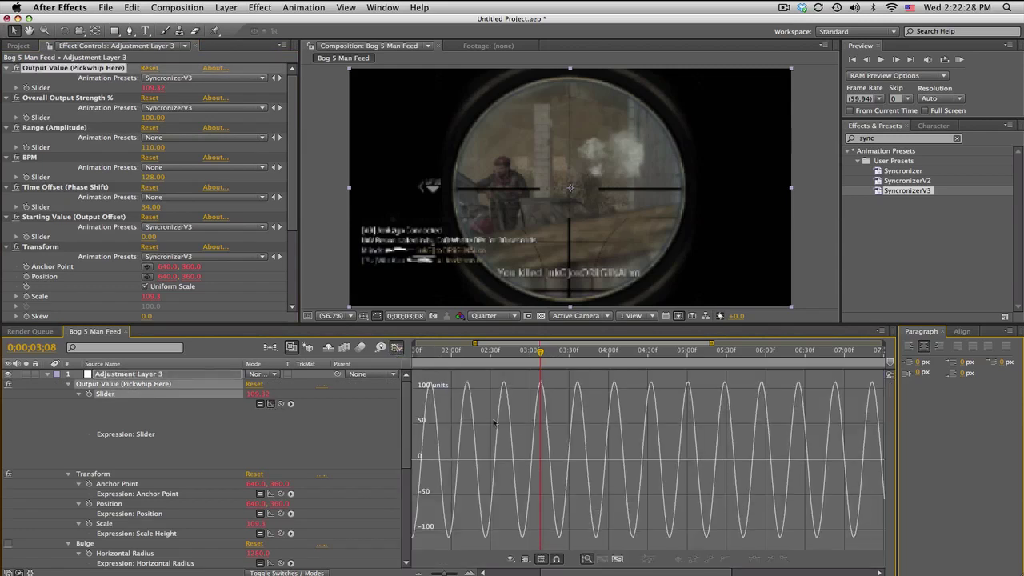
{"action": "left_click", "coordinate": [434, 353]}
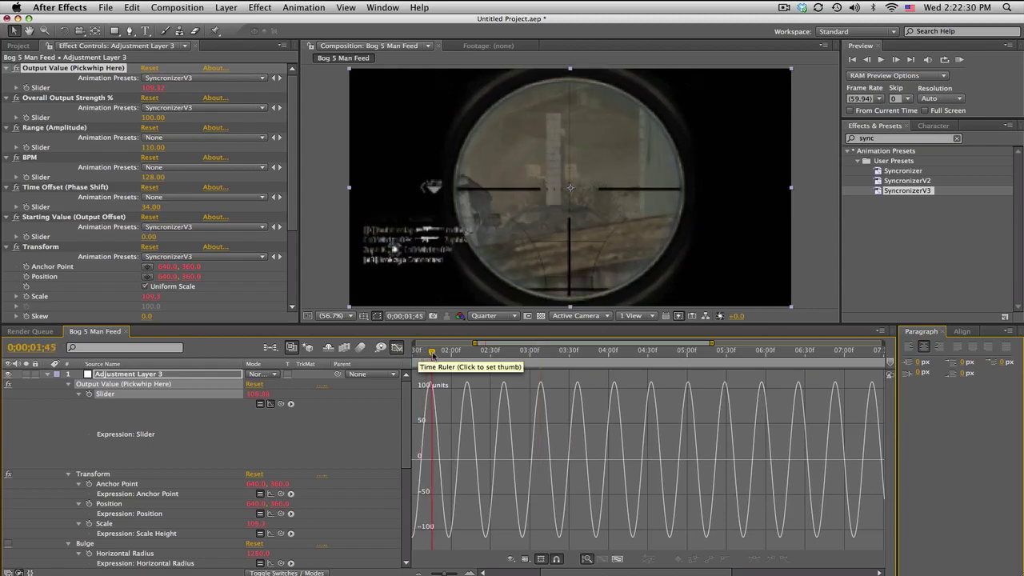
{"action": "mouse_move", "coordinate": [434, 352]}
{"action": "left_mouse_down"}
{"action": "mouse_move", "coordinate": [516, 353]}
{"action": "mouse_move", "coordinate": [441, 353]}
{"action": "left_mouse_up"}
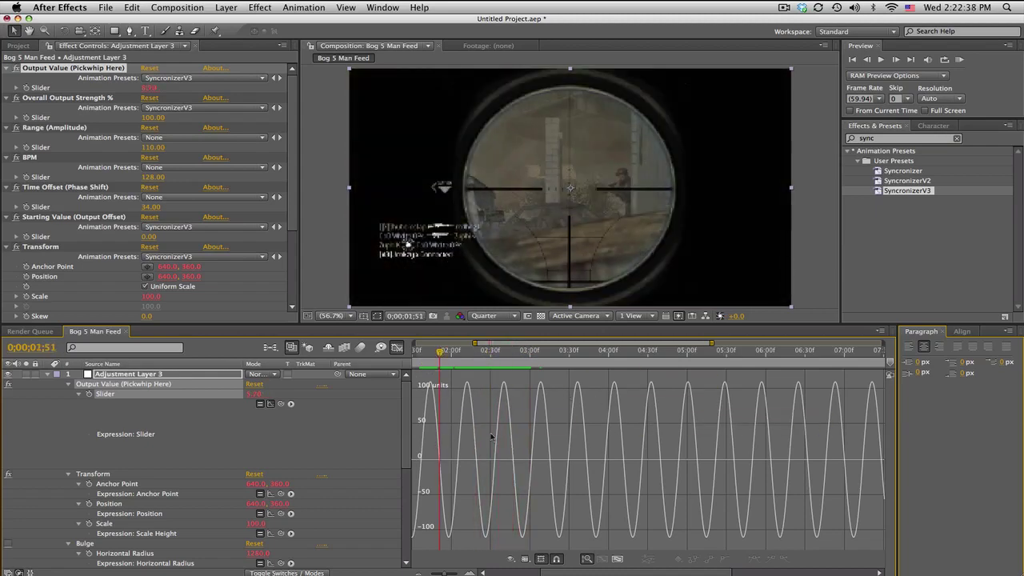
{"action": "key", "text": "space"}
{"action": "left_click_drag", "start_coordinate": [492, 360], "coordinate": [612, 358]}
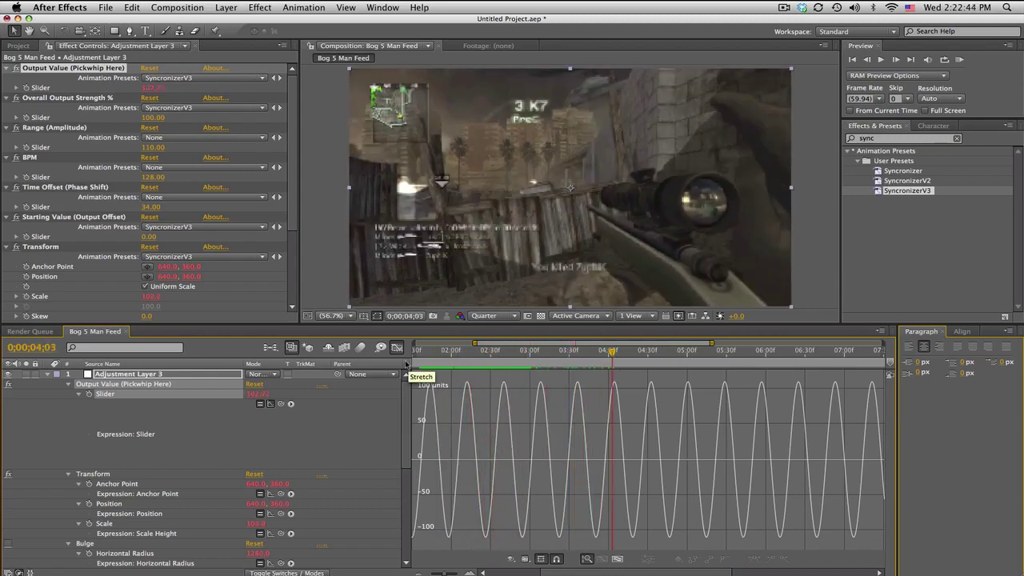
{"action": "left_click", "coordinate": [397, 348]}
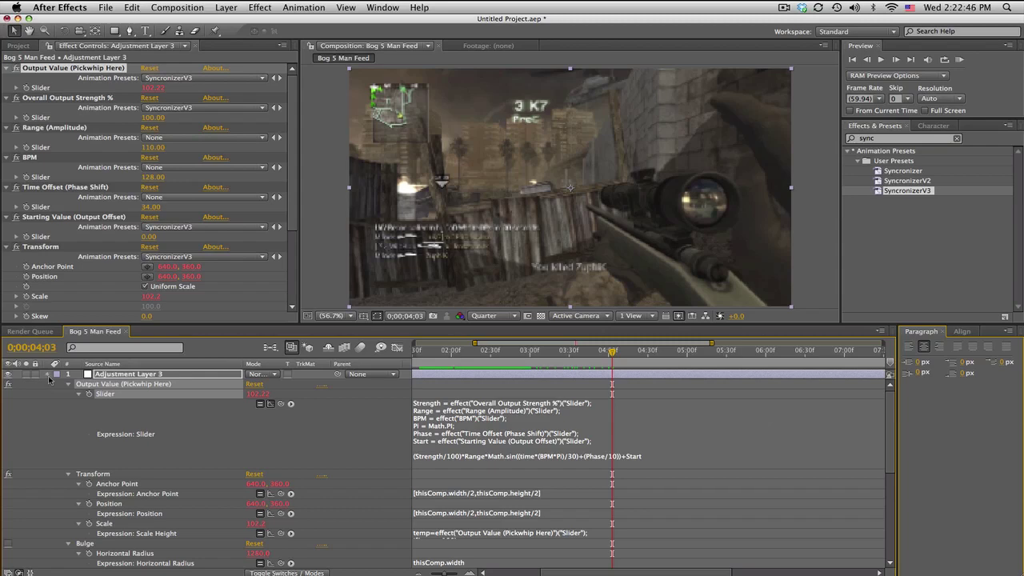
{"action": "left_click", "coordinate": [47, 374]}
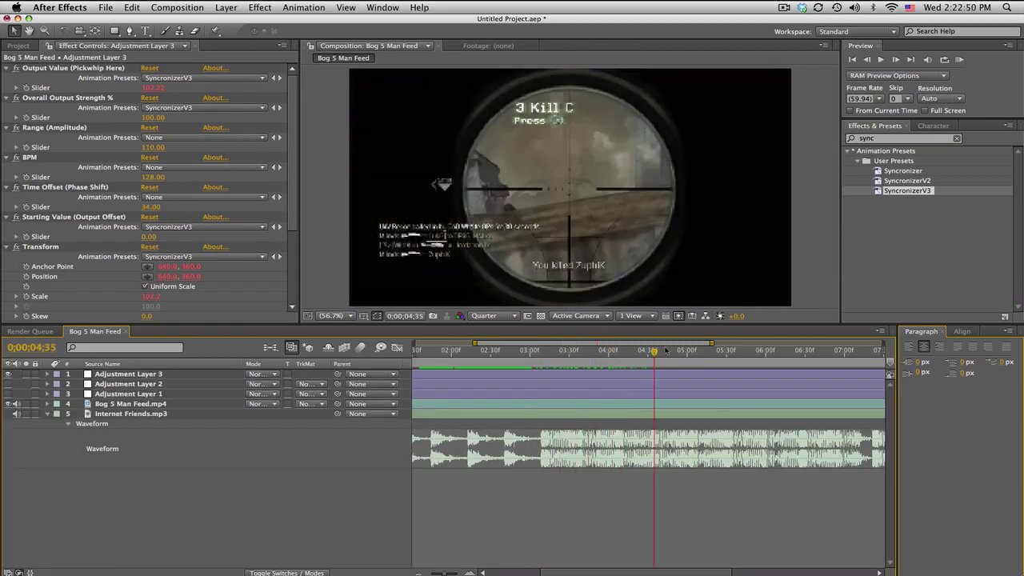
Check the pulse near 6.5 seconds, then return to about 3 seconds with Overall Output Strength selected.
{"action": "left_click", "coordinate": [728, 352]}
{"action": "left_click_drag", "start_coordinate": [728, 352], "coordinate": [588, 352]}
{"action": "left_click", "coordinate": [79, 99]}
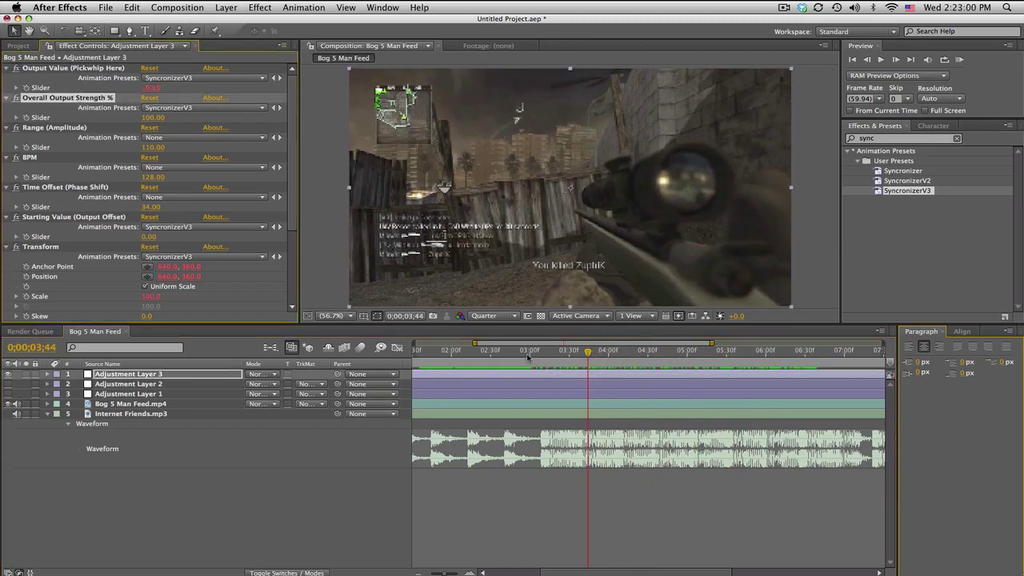
{"action": "mouse_move", "coordinate": [528, 353]}
{"action": "left_mouse_down"}
{"action": "mouse_move", "coordinate": [473, 352]}
{"action": "mouse_move", "coordinate": [536, 352]}
{"action": "left_mouse_up"}
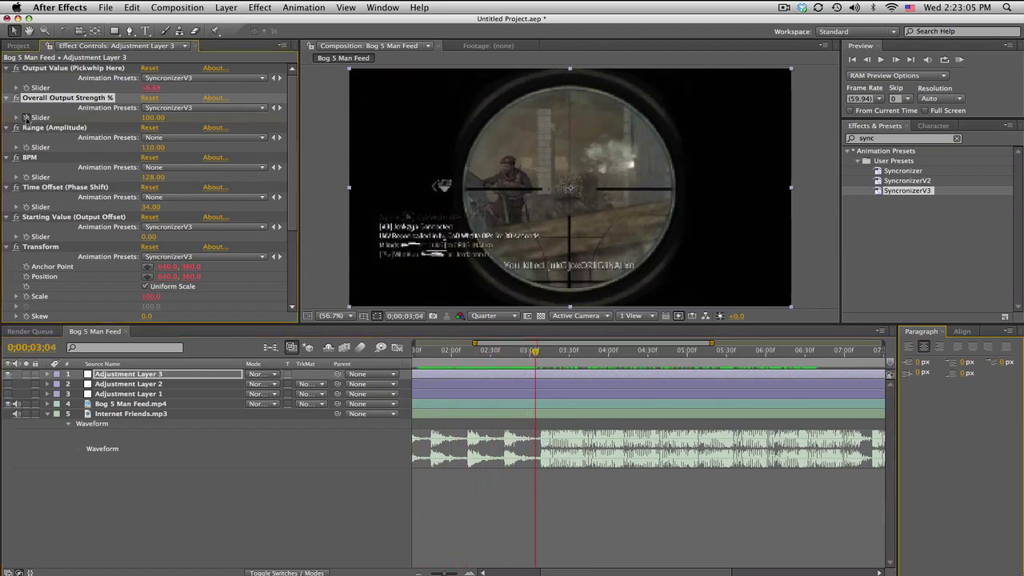
{"action": "left_click", "coordinate": [867, 60]}
{"action": "left_click", "coordinate": [867, 60]}
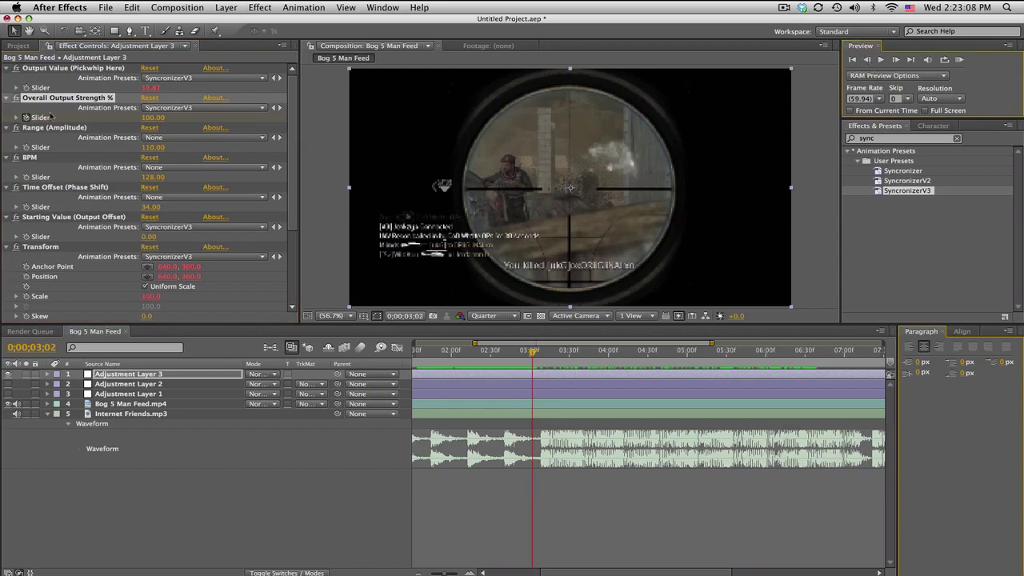
Set Overall Output Strength % to 0, zoom the timeline out to the whole clip, and scrub it.
{"action": "left_click", "coordinate": [152, 117]}
{"action": "type", "text": "0"}
{"action": "key", "text": "Return"}
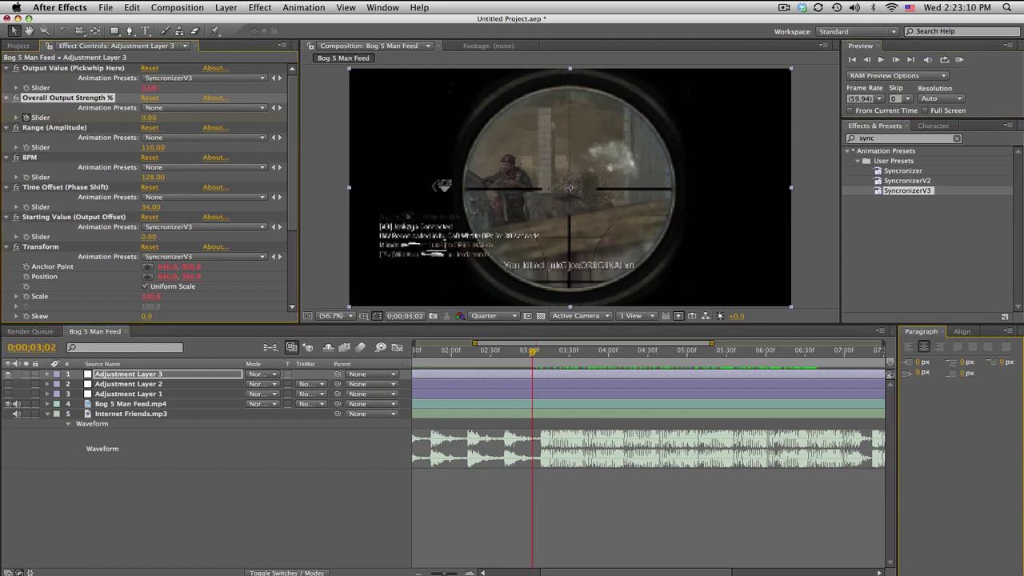
{"action": "key", "text": "minus"}
{"action": "left_click_drag", "start_coordinate": [486, 350], "coordinate": [617, 349]}
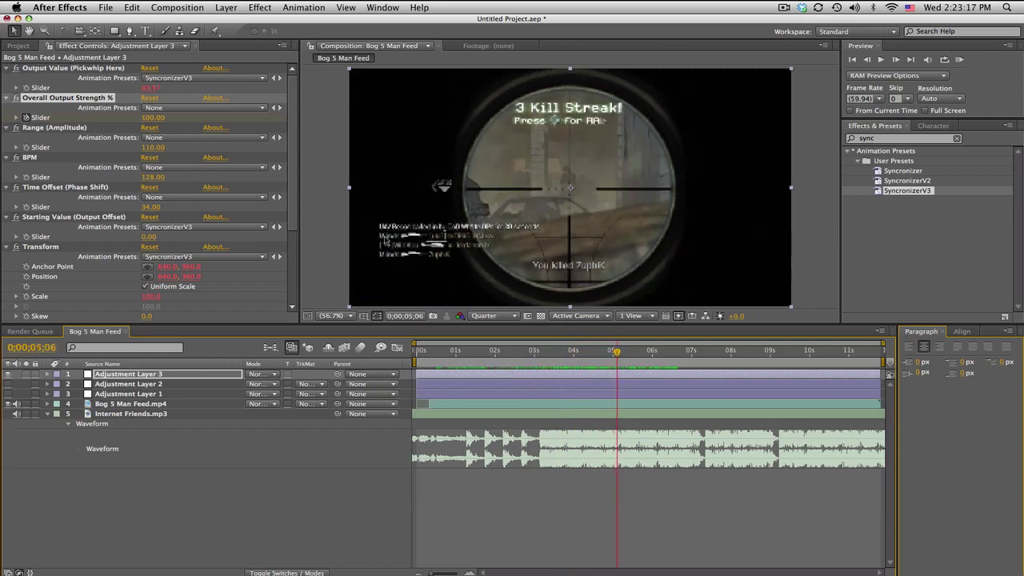
Collapse Transform, try a Range (Amplitude) of 0.5, and scrub to check the weaker pulse.
{"action": "scroll", "coordinate": [292, 180], "scroll_direction": "down", "scroll_amount": 5}
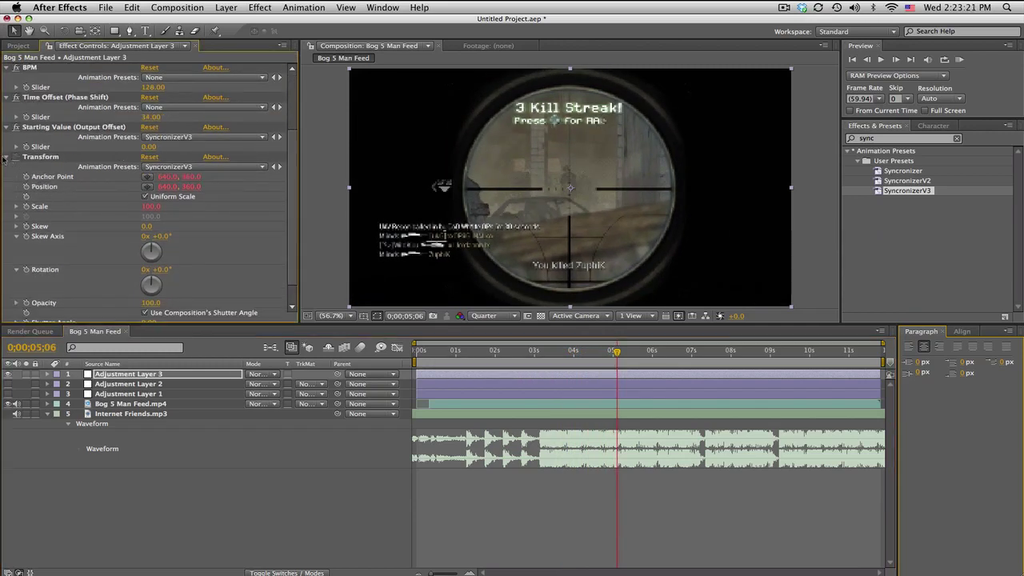
{"action": "left_click", "coordinate": [13, 159]}
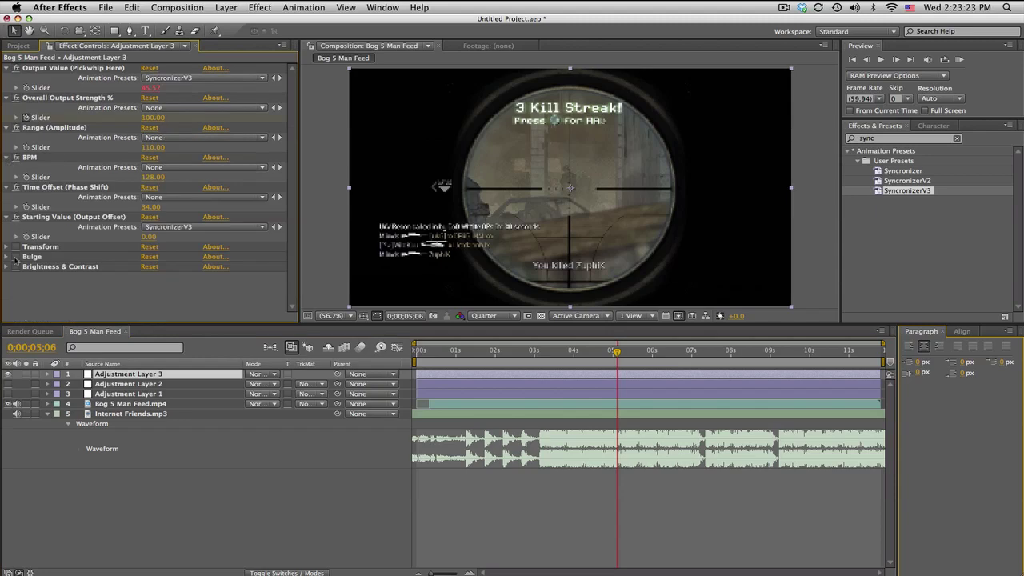
{"action": "left_click", "coordinate": [538, 352]}
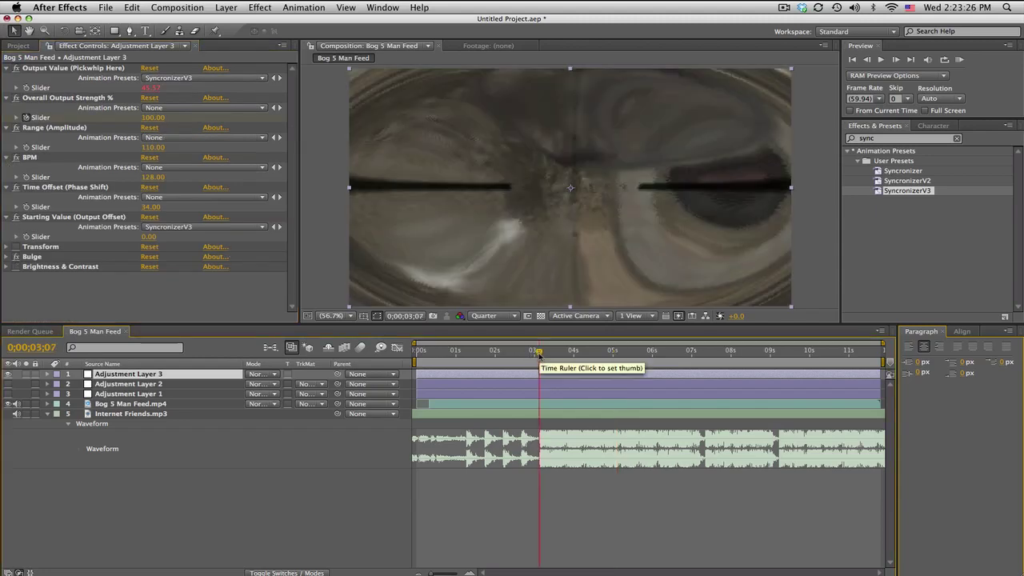
{"action": "left_click_drag", "start_coordinate": [539, 353], "coordinate": [543, 354]}
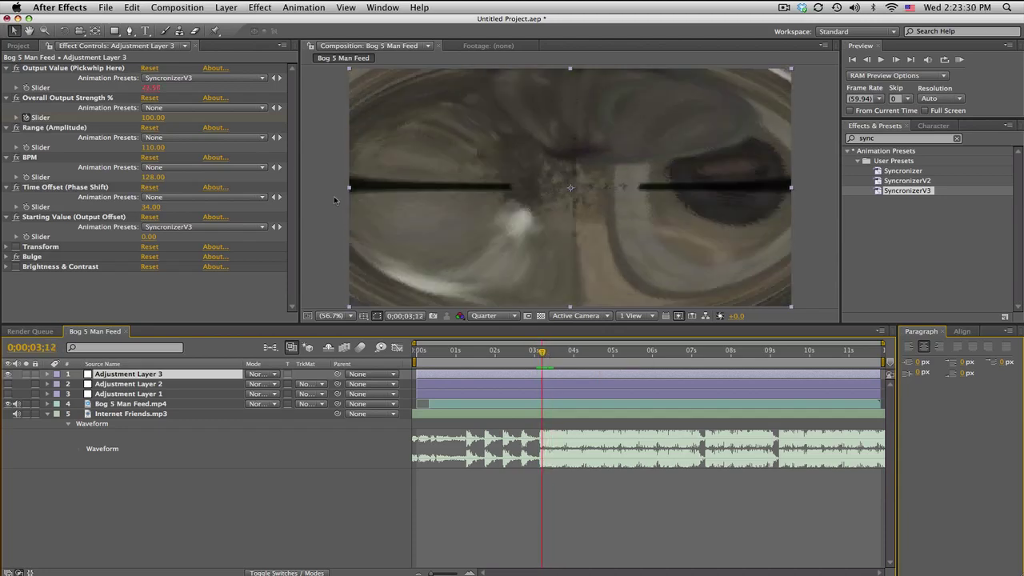
{"action": "left_click", "coordinate": [153, 147]}
{"action": "type", "text": "0.5"}
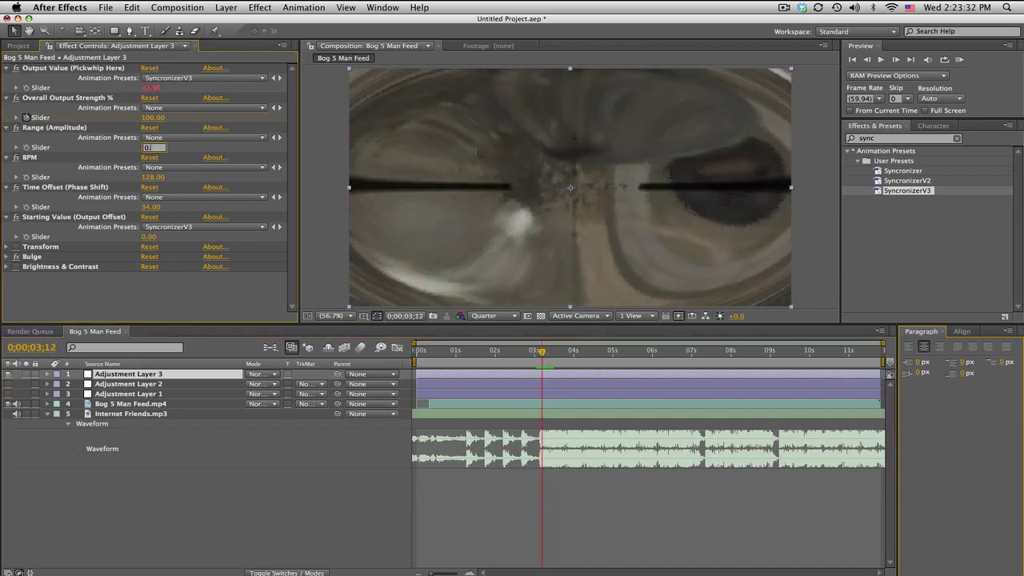
{"action": "key", "text": "Return"}
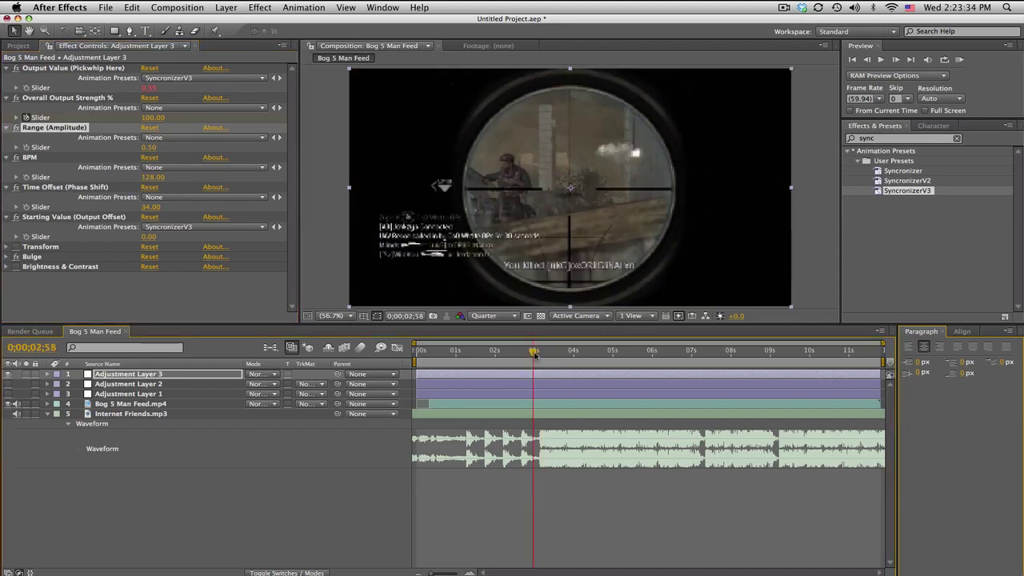
{"action": "left_click_drag", "start_coordinate": [536, 356], "coordinate": [645, 348]}
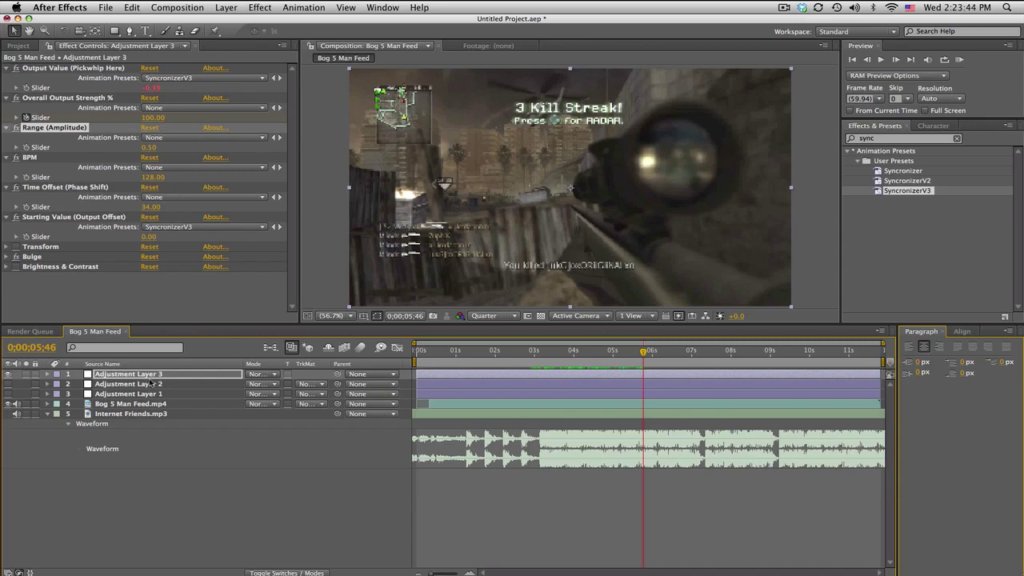
Set the Synchronizer's Range (Amplitude) to 75 and preview around the 4-second mark.
{"action": "left_click", "coordinate": [17, 269]}
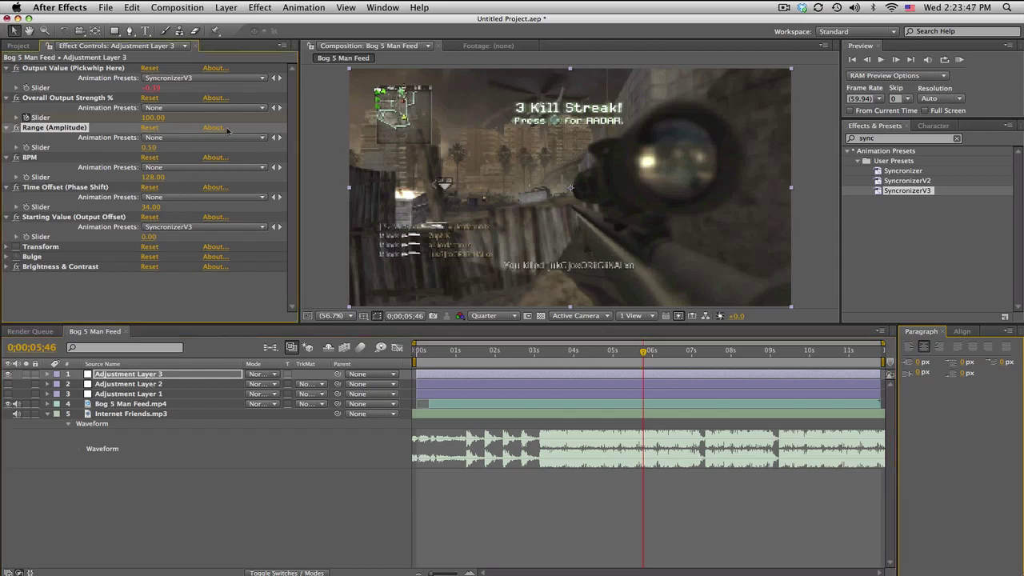
{"action": "left_click", "coordinate": [149, 147]}
{"action": "key", "text": "Return"}
{"action": "left_click_drag", "start_coordinate": [533, 352], "coordinate": [584, 353]}
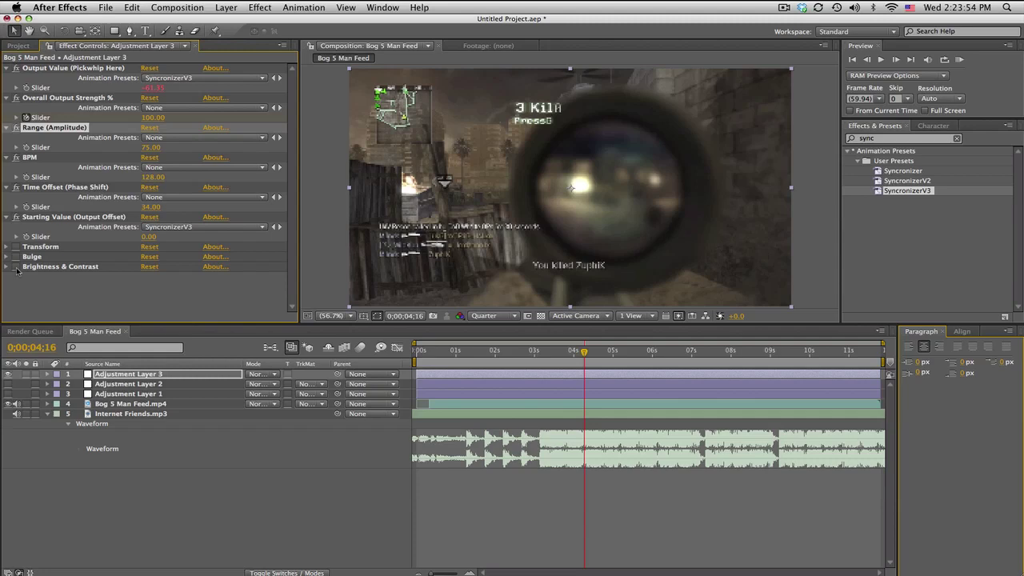
Create a new full-frame solid layer coloured pure red (FF0000), Red Solid 1.
{"action": "left_click", "coordinate": [225, 7]}
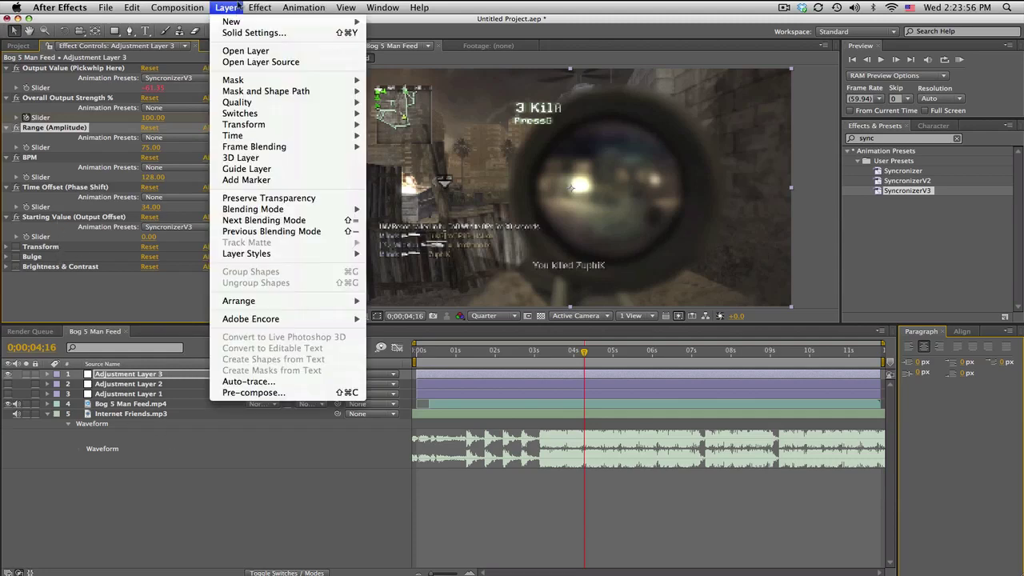
{"action": "mouse_move", "coordinate": [320, 21]}
{"action": "left_click", "coordinate": [390, 37]}
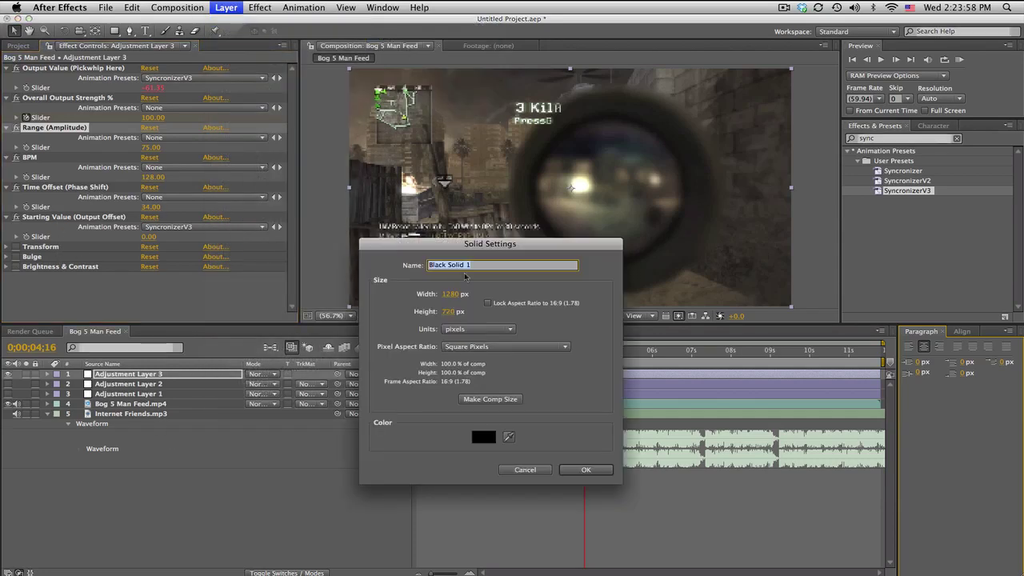
{"action": "left_click", "coordinate": [484, 437]}
{"action": "left_click", "coordinate": [473, 345]}
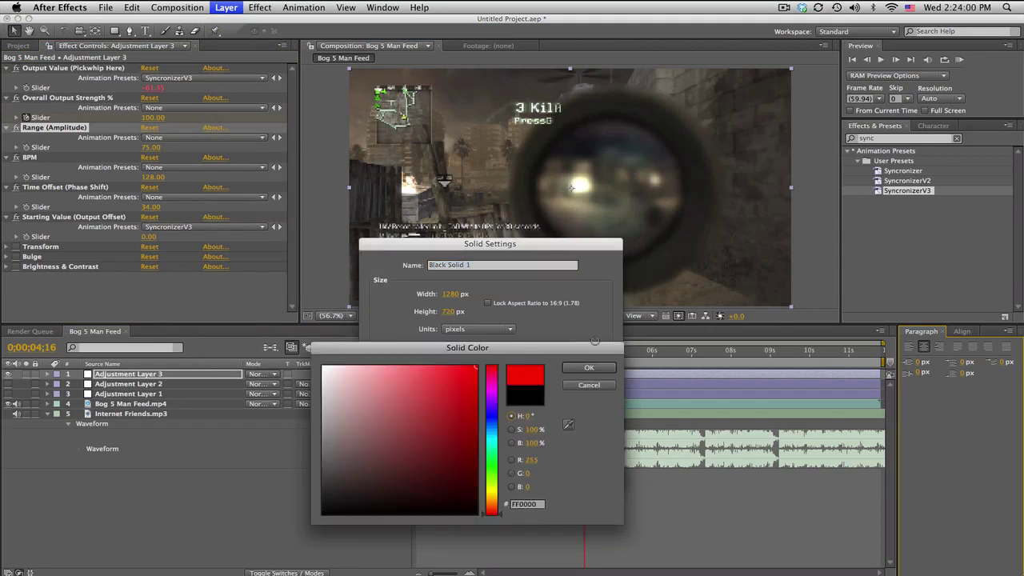
{"action": "left_click", "coordinate": [600, 370]}
{"action": "left_click", "coordinate": [587, 469]}
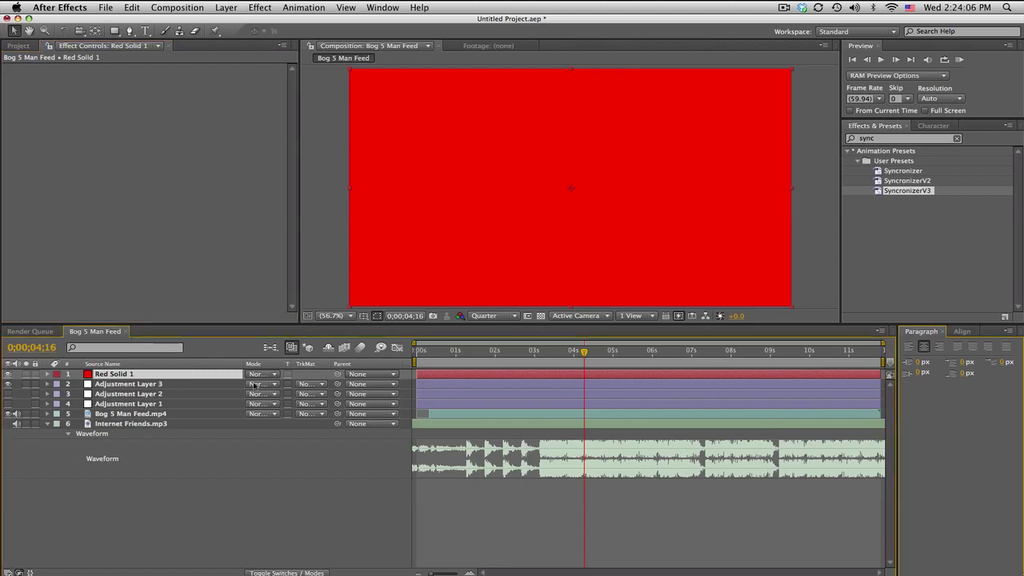
Add an expression to Red Solid 1's Opacity linking it to Adjustment Layer 3's Output Value Slider.
{"action": "key", "text": "t"}
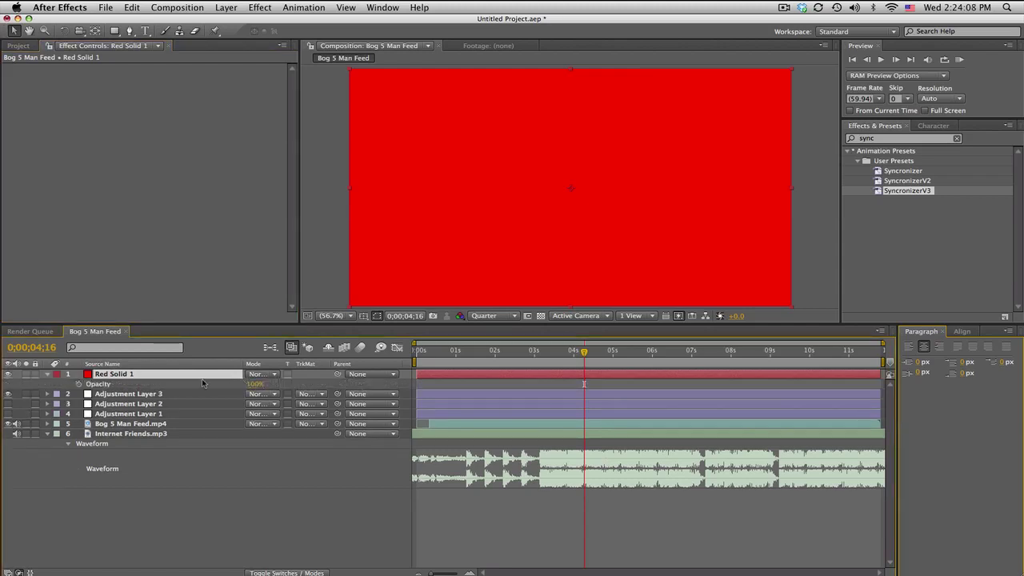
{"action": "left_click", "coordinate": [165, 393]}
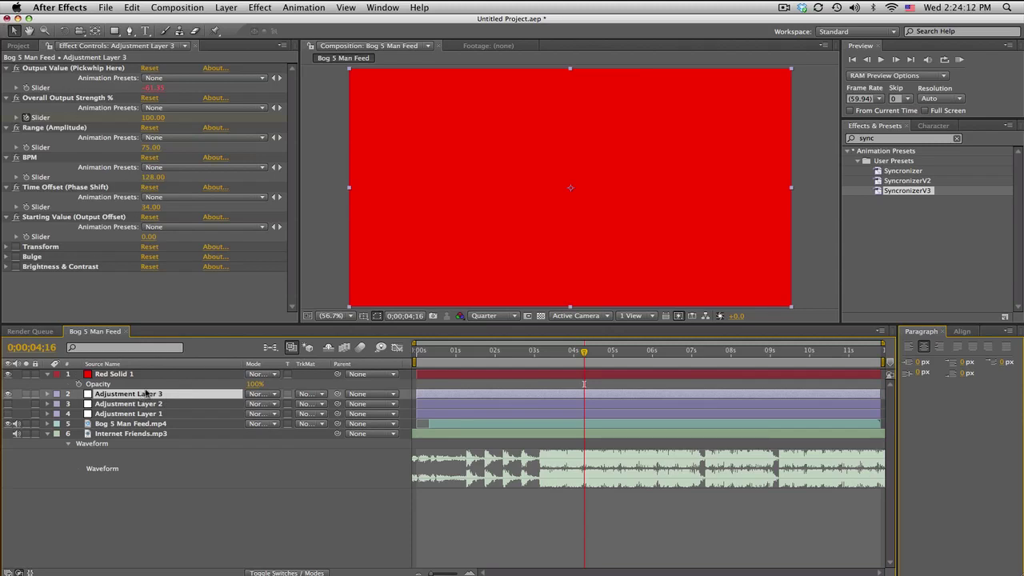
{"action": "key", "text": "e"}
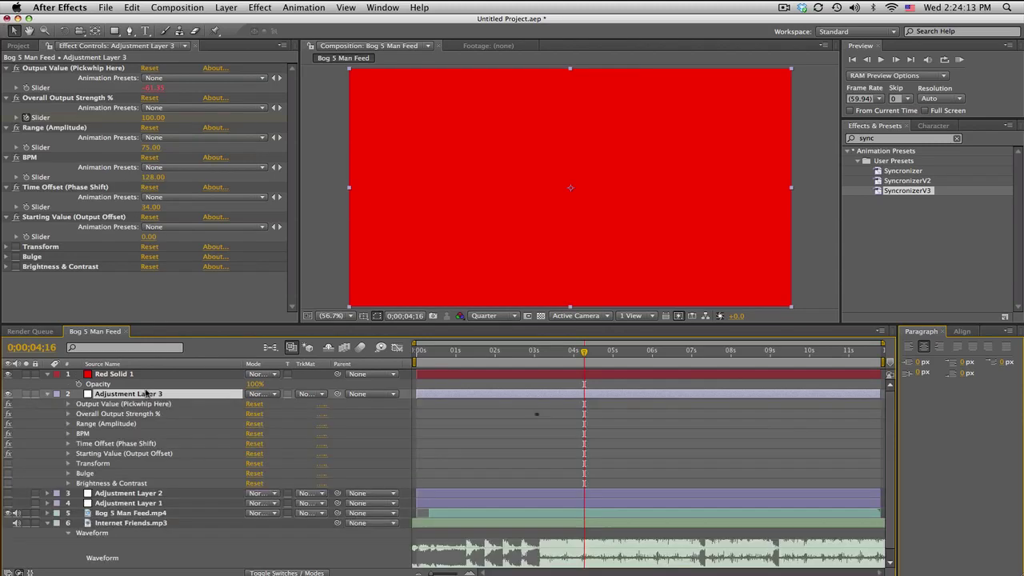
{"action": "left_click", "coordinate": [68, 404]}
{"action": "left_click", "coordinate": [97, 384]}
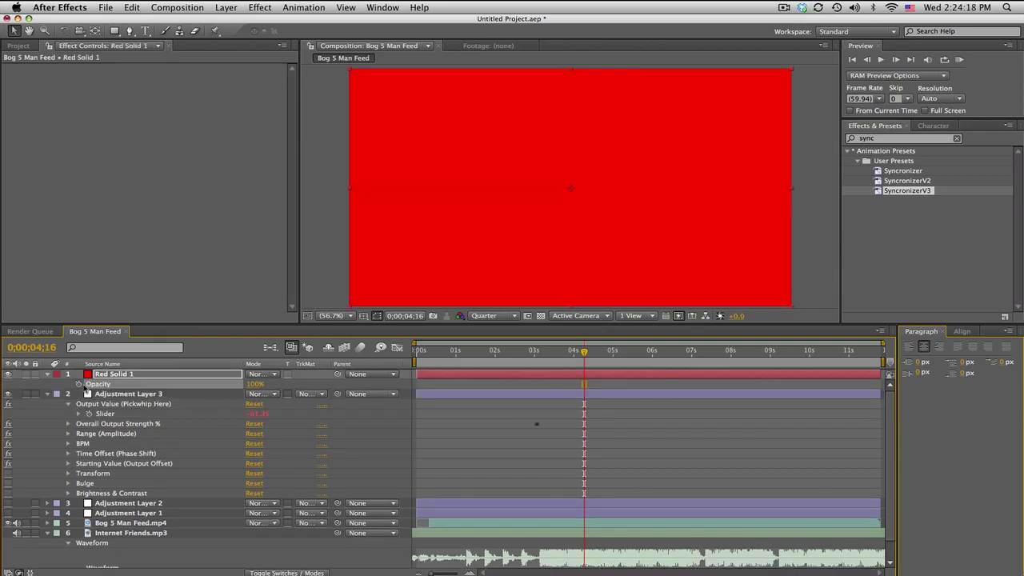
{"action": "left_click", "coordinate": [79, 385], "text": "alt"}
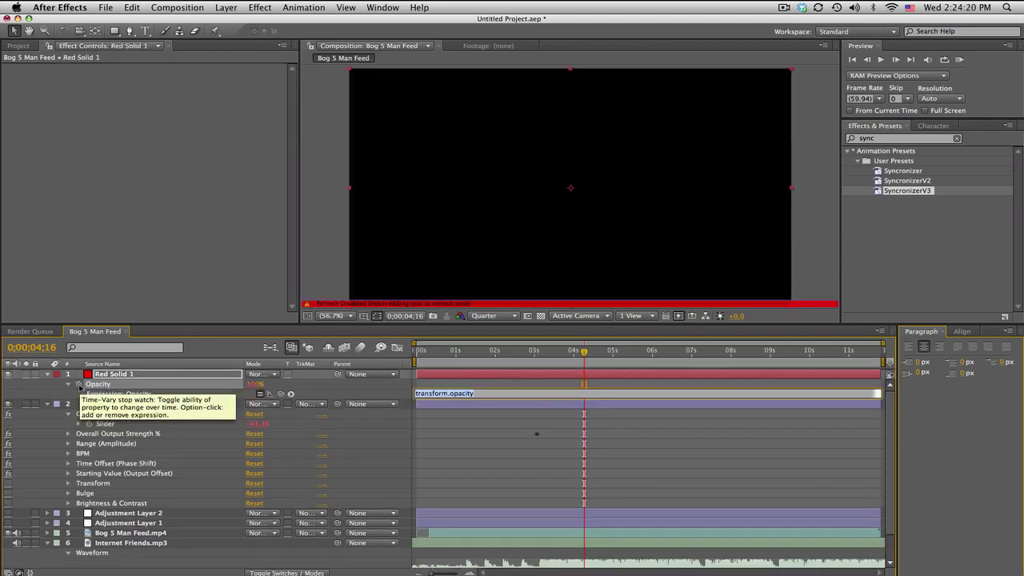
{"action": "left_click_drag", "start_coordinate": [282, 395], "coordinate": [106, 424]}
{"action": "left_click", "coordinate": [438, 430]}
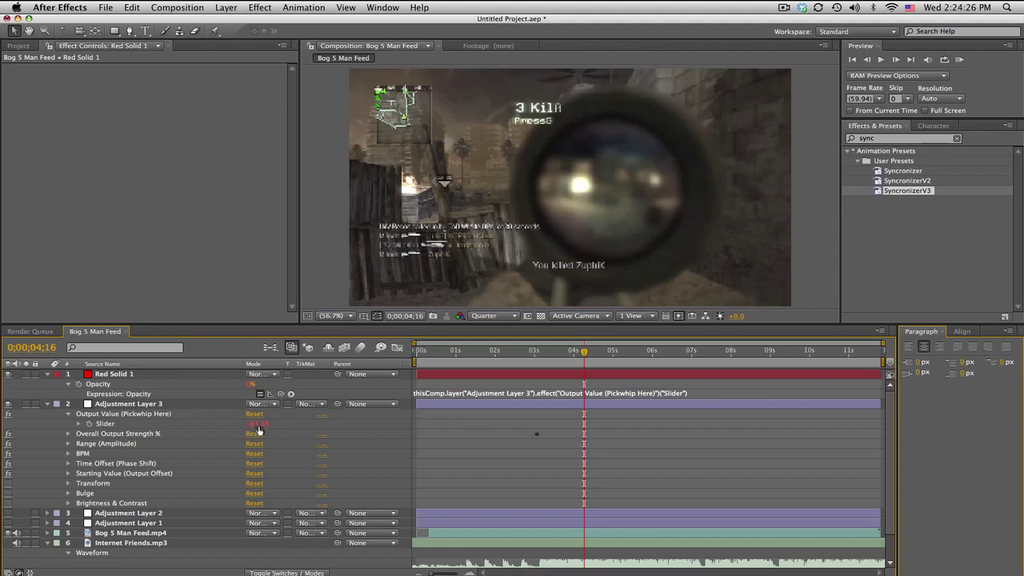
Play from about 3.5 seconds to preview the red flashes, then collapse both layers' properties.
{"action": "left_click_drag", "start_coordinate": [501, 353], "coordinate": [597, 353]}
{"action": "key", "text": "space"}
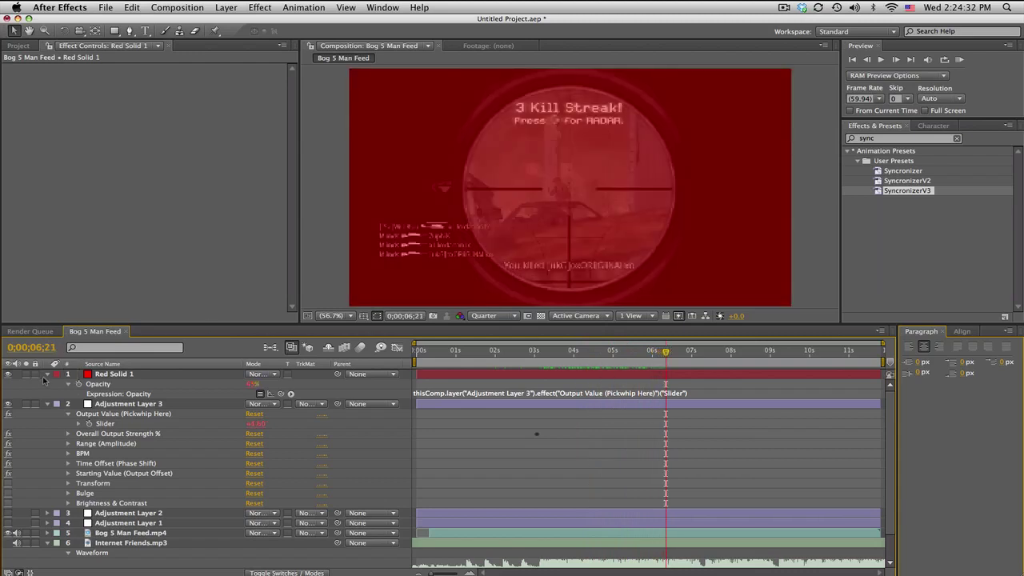
{"action": "left_click", "coordinate": [47, 373]}
{"action": "left_click", "coordinate": [48, 384]}
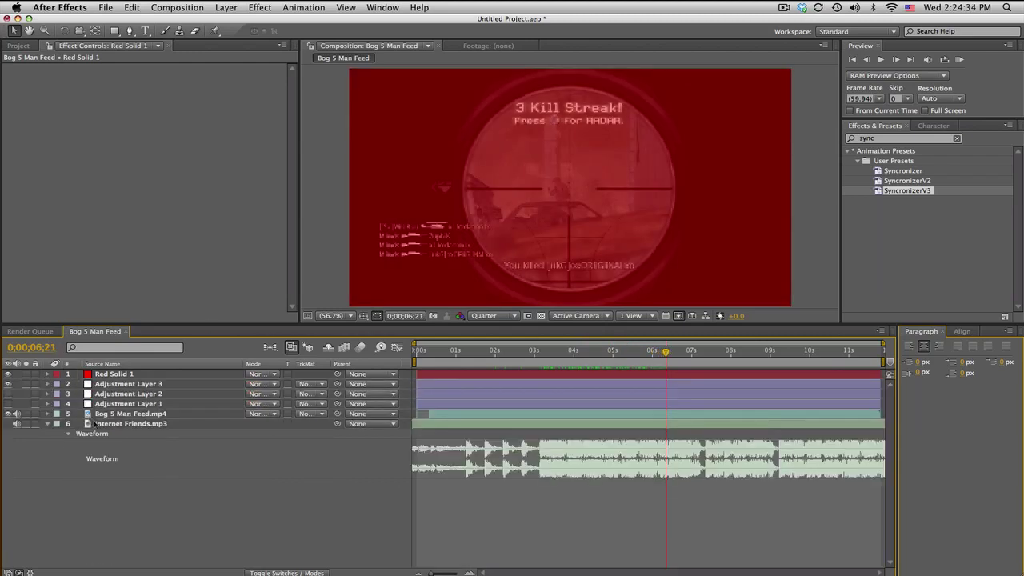
Hide the Internet Friends.mp3 waveform, select Adjustment Layer 3, and scrub from 2 seconds to preview.
{"action": "left_click", "coordinate": [47, 424]}
{"action": "left_click", "coordinate": [124, 385]}
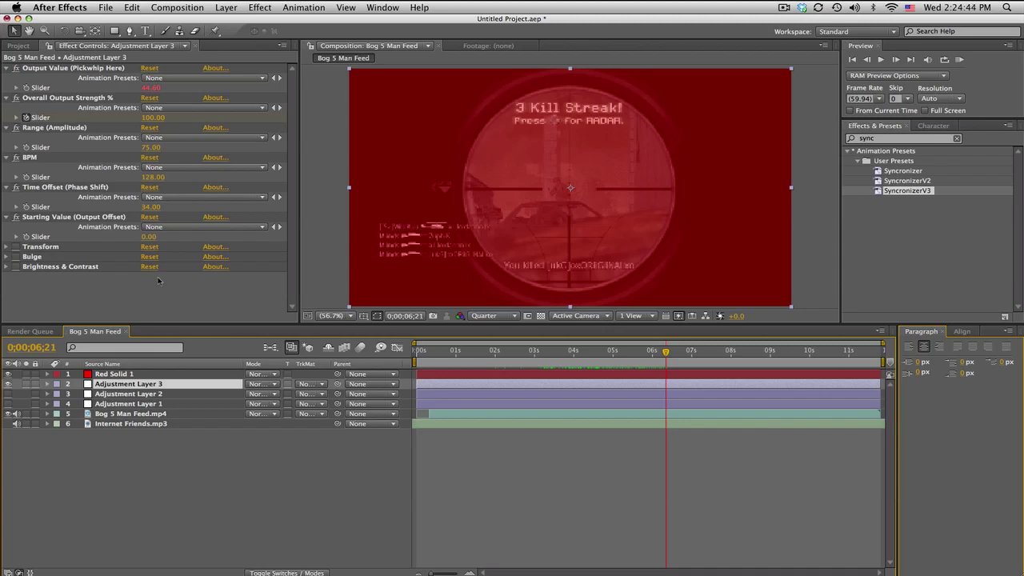
{"action": "left_click", "coordinate": [495, 352]}
{"action": "left_click_drag", "start_coordinate": [510, 353], "coordinate": [721, 352]}
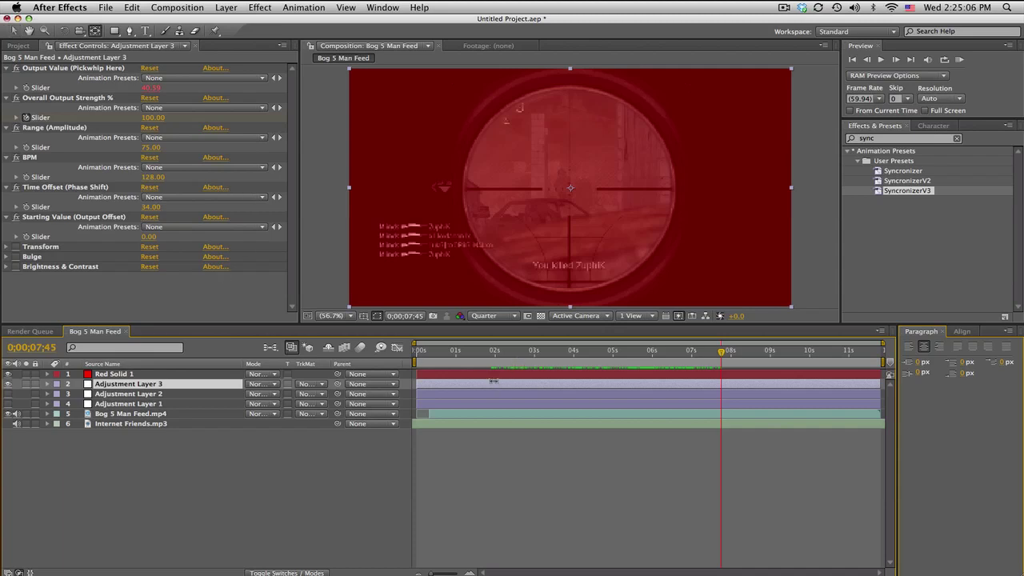
{"action": "key", "text": "e"}
{"action": "key", "text": "e"}
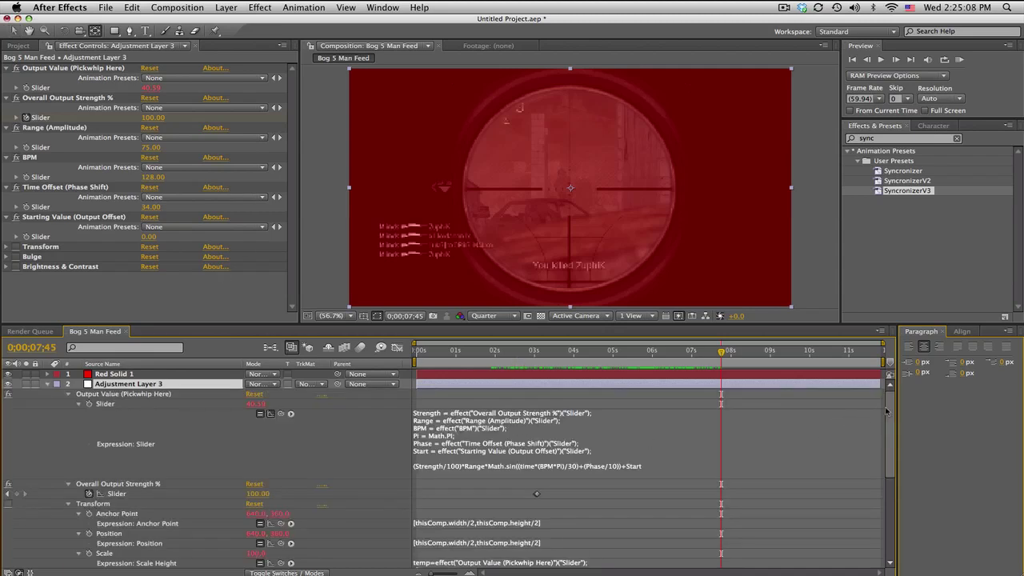
{"action": "scroll", "coordinate": [879, 480], "scroll_direction": "down", "scroll_amount": 10}
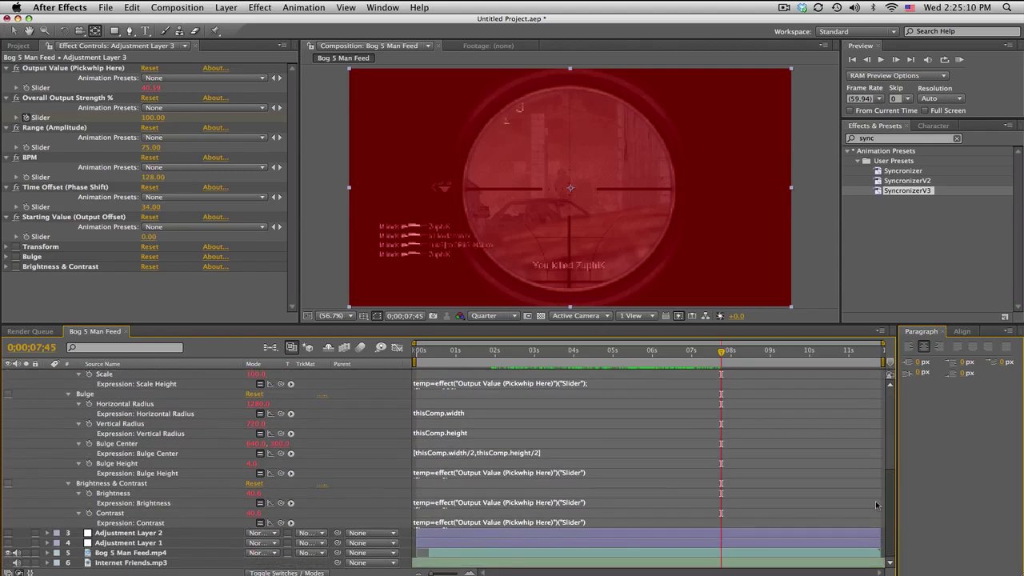
{"action": "scroll", "coordinate": [39, 386], "scroll_direction": "up", "scroll_amount": 10}
{"action": "left_click", "coordinate": [48, 385]}
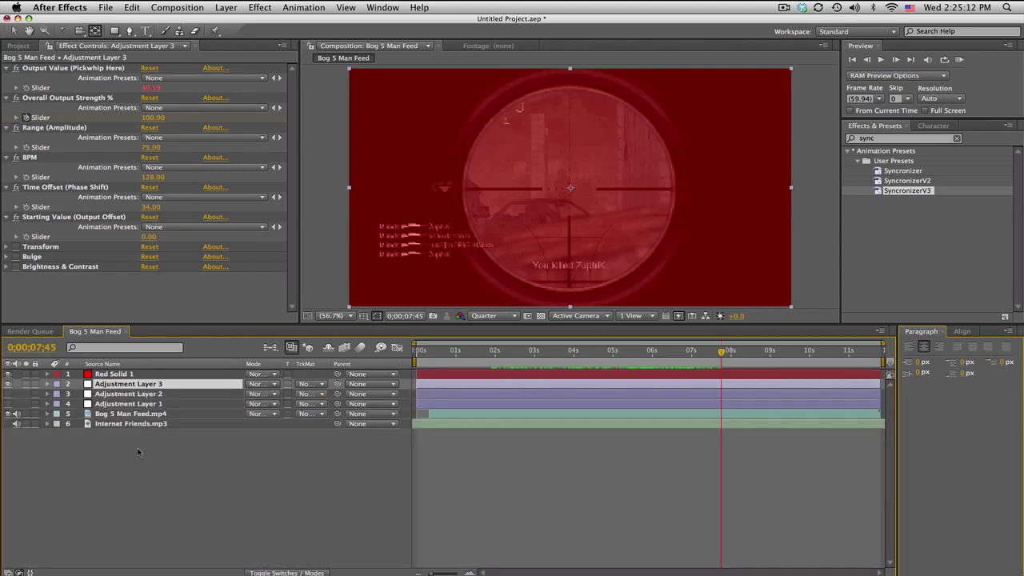
{"action": "left_click", "coordinate": [550, 350]}
{"action": "left_click", "coordinate": [582, 350]}
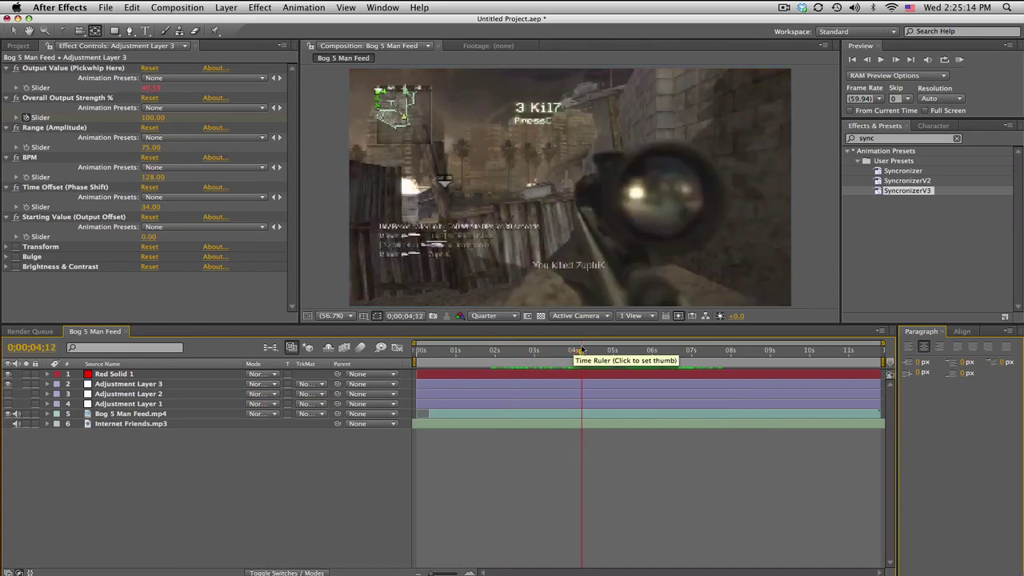
{"action": "left_click_drag", "start_coordinate": [581, 350], "coordinate": [559, 334]}
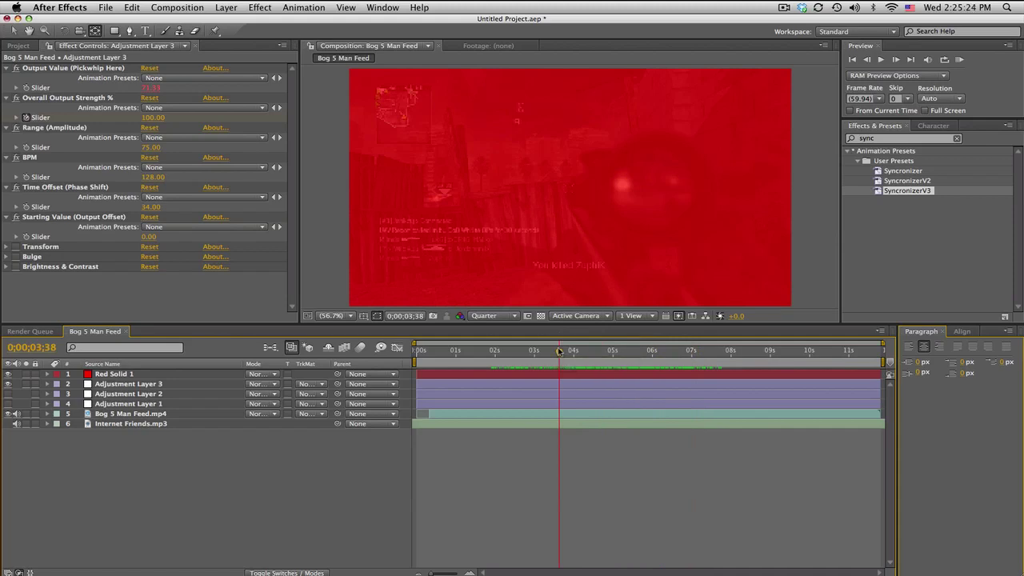
{"action": "mouse_move", "coordinate": [559, 352]}
{"action": "left_mouse_down"}
{"action": "mouse_move", "coordinate": [517, 353]}
{"action": "mouse_move", "coordinate": [551, 352]}
{"action": "left_mouse_up"}
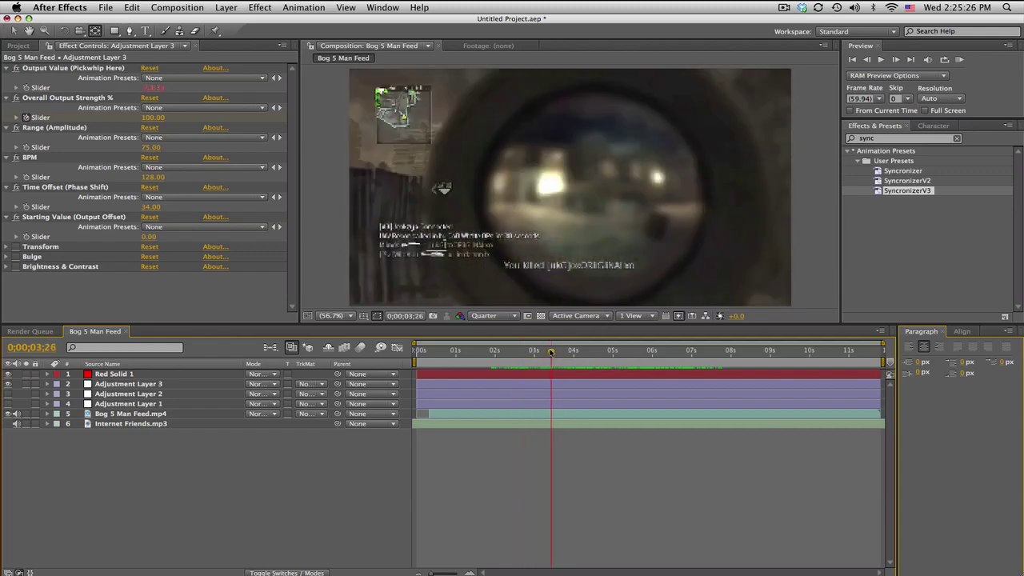